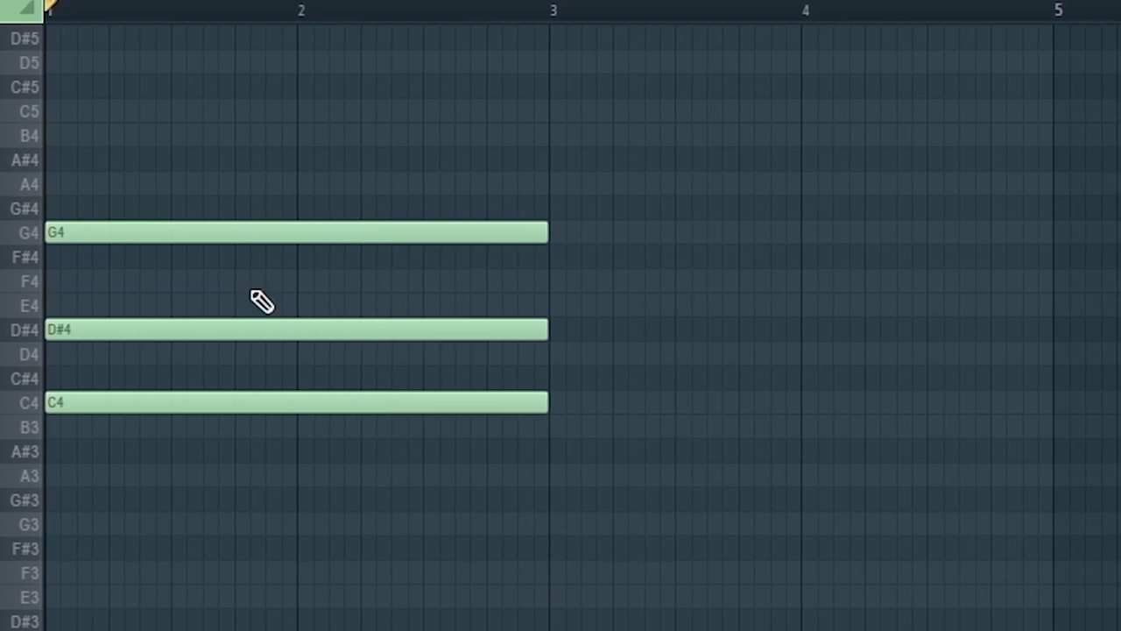
Play the C4, D#4 and G4 chord and stack the upper notes D#5, G5 and D6 above it
key(space)
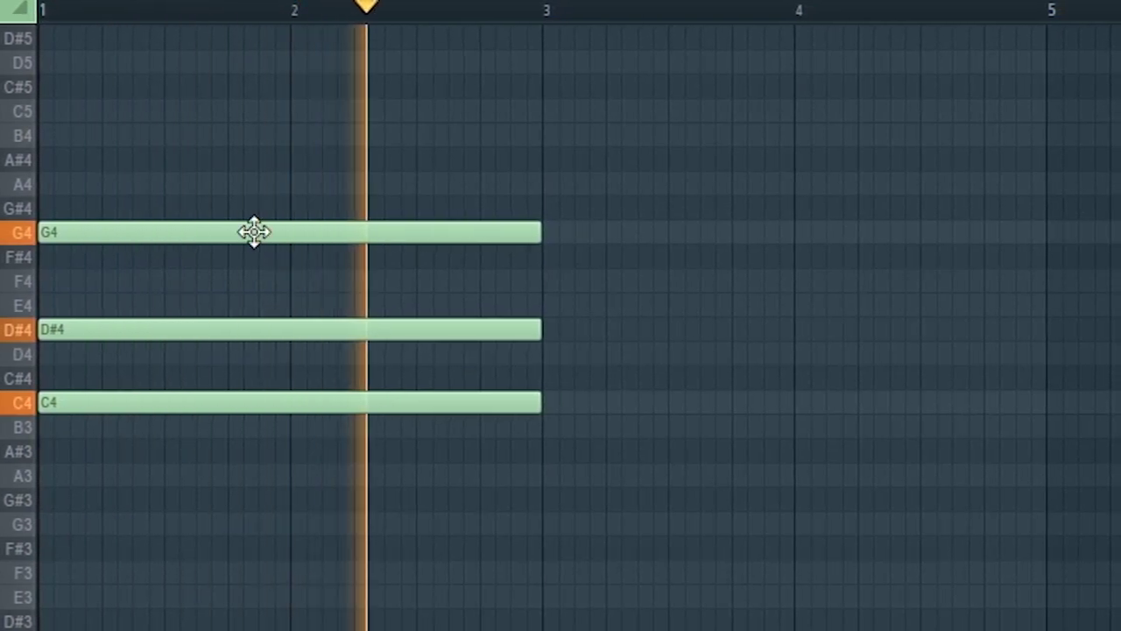
key(space)
drag(74, 181, 62, 19)
scroll(44, 110, up, 2)
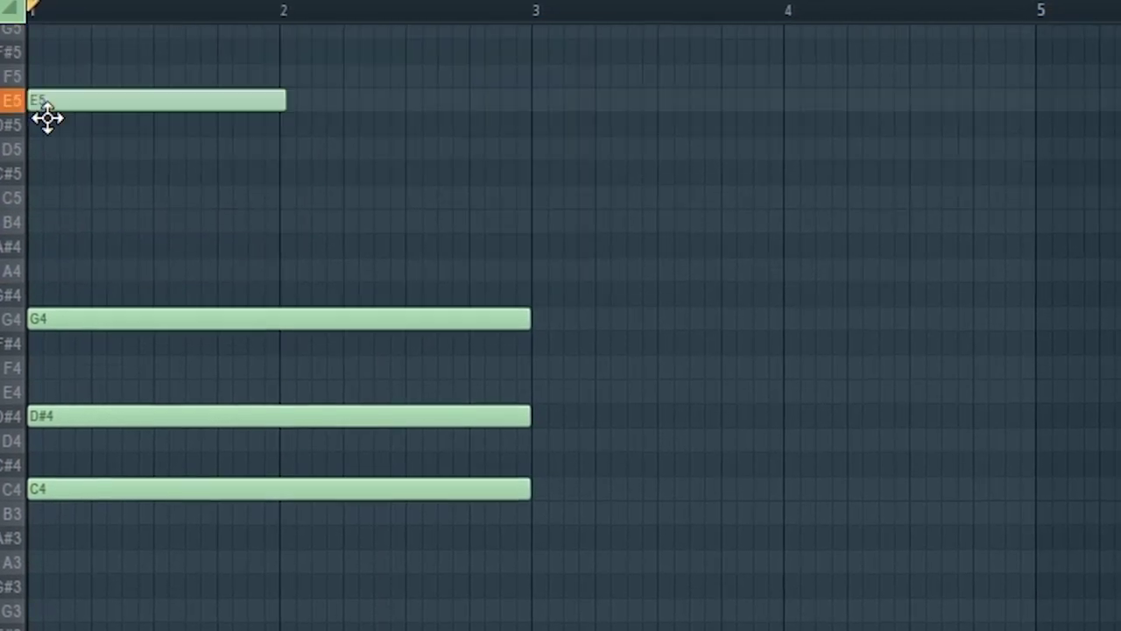
click(40, 32)
scroll(219, 171, up, 1)
drag(313, 35, 268, 144)
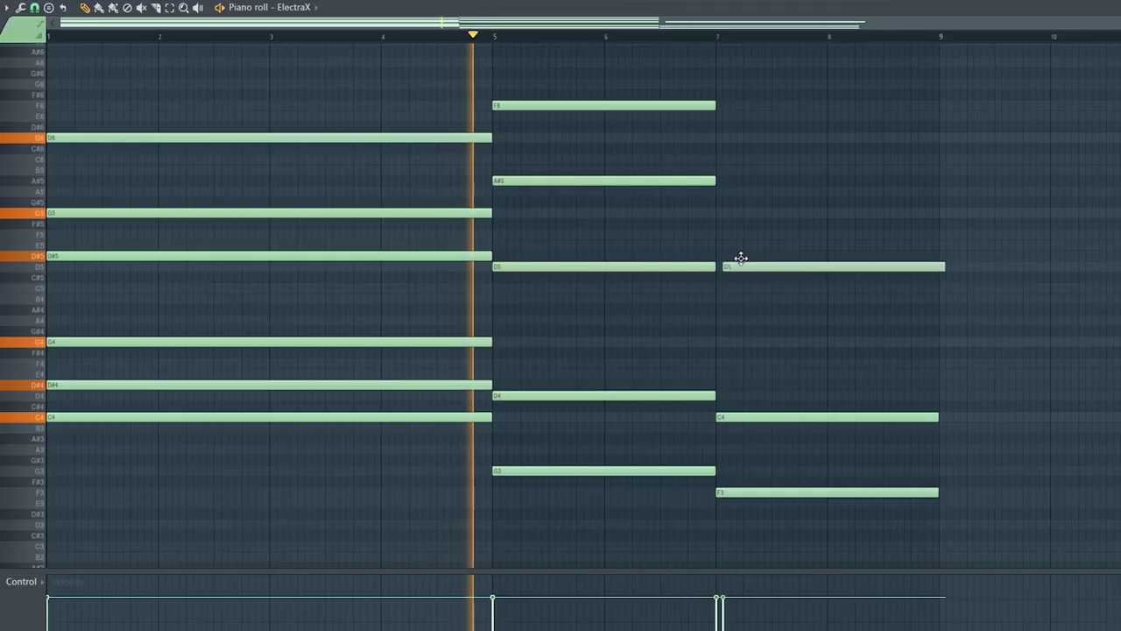
Complete the bar 7 chord above F3 and C4 with C5, G#5 and D#6, and play from bar 5
drag(741, 255, 738, 283)
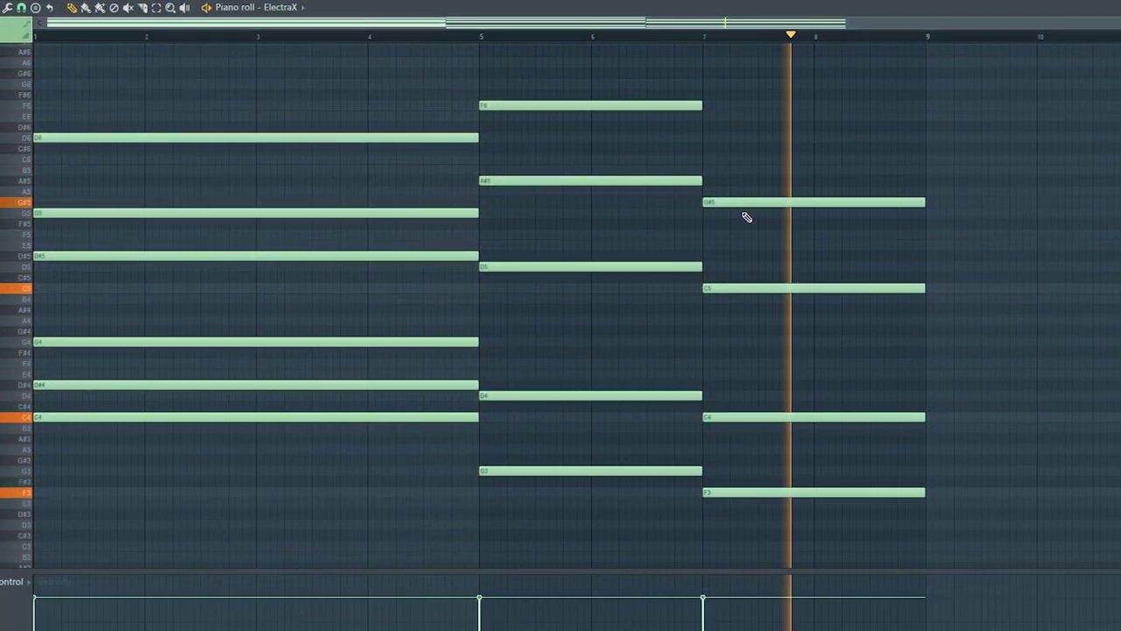
click(711, 128)
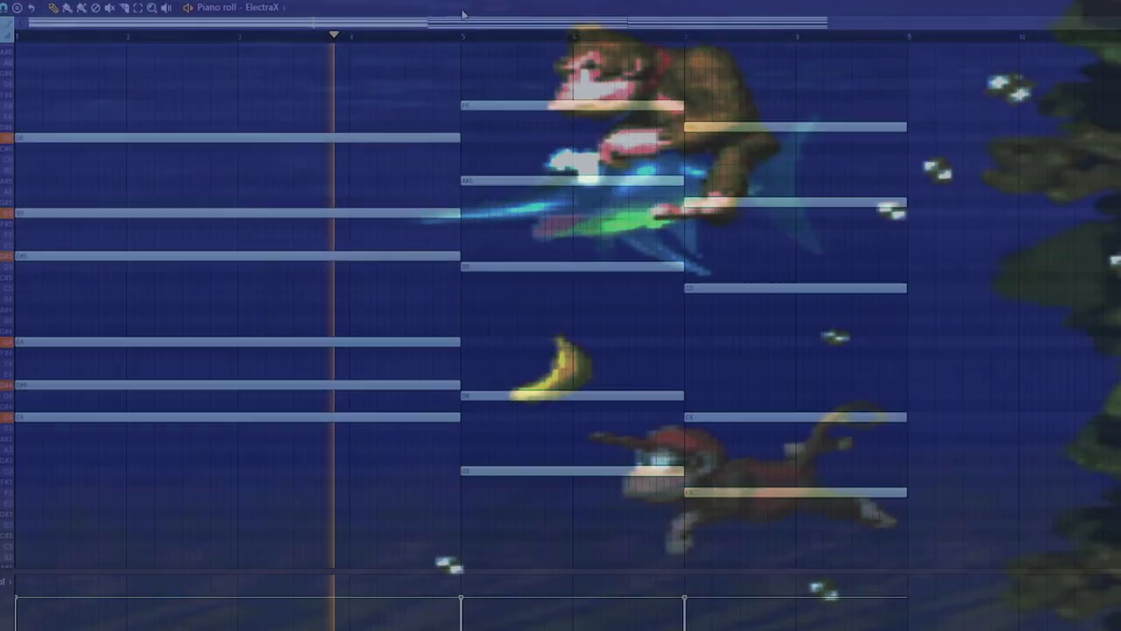
click(466, 35)
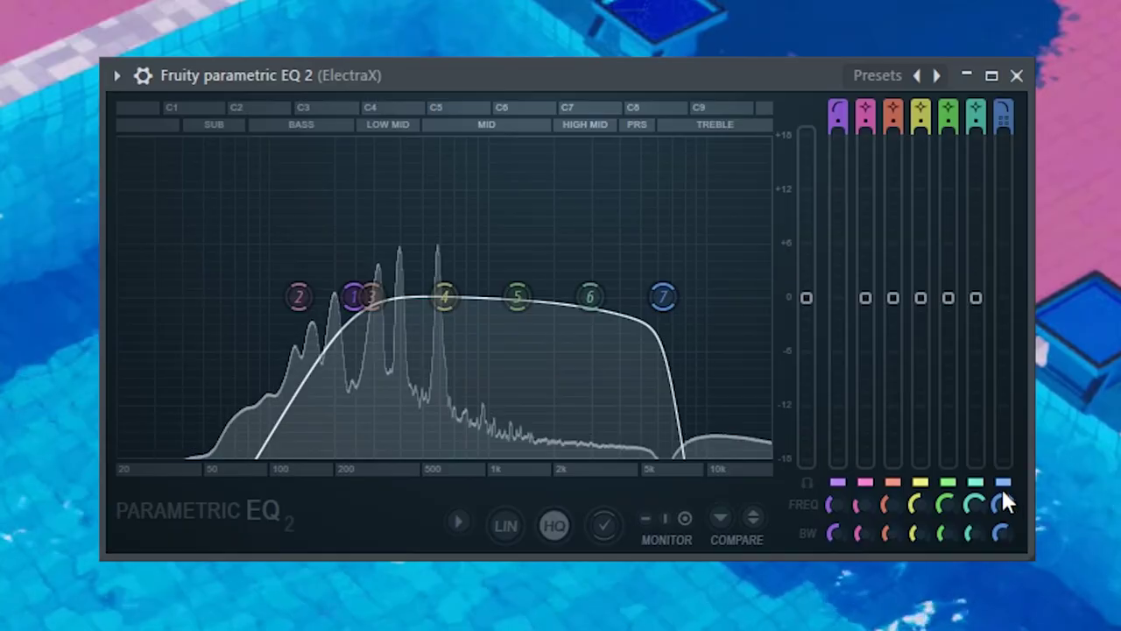
Lower the high-cut frequency of band 7 and reduce the main output level in the ElectraX equalizer
drag(1001, 499, 1013, 569)
drag(805, 298, 805, 333)
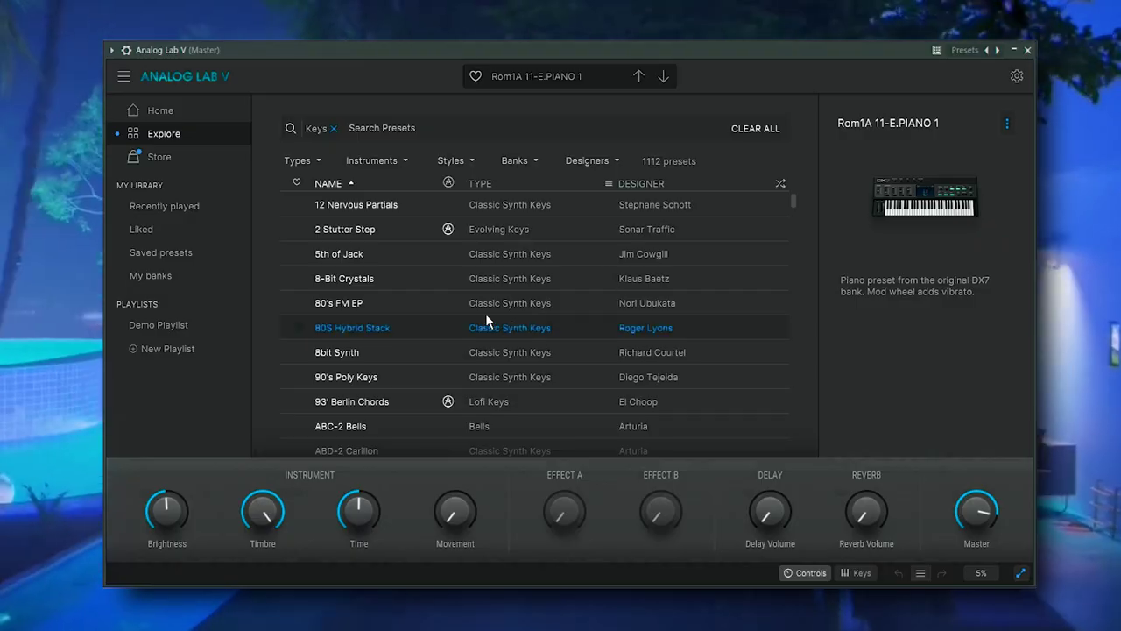
Load the 8-Bit Crystals preset and build chords with D3, A#3, F4 at bar 5 and C3, G#3, D#4 at bar 7
click(461, 280)
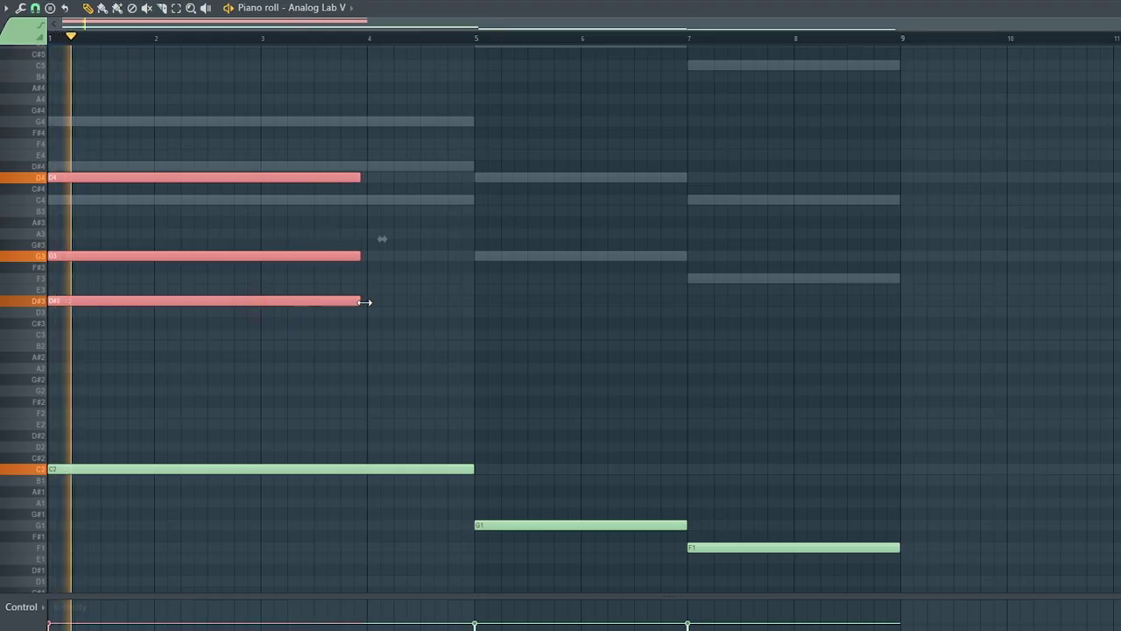
click(478, 314)
drag(893, 313, 680, 328)
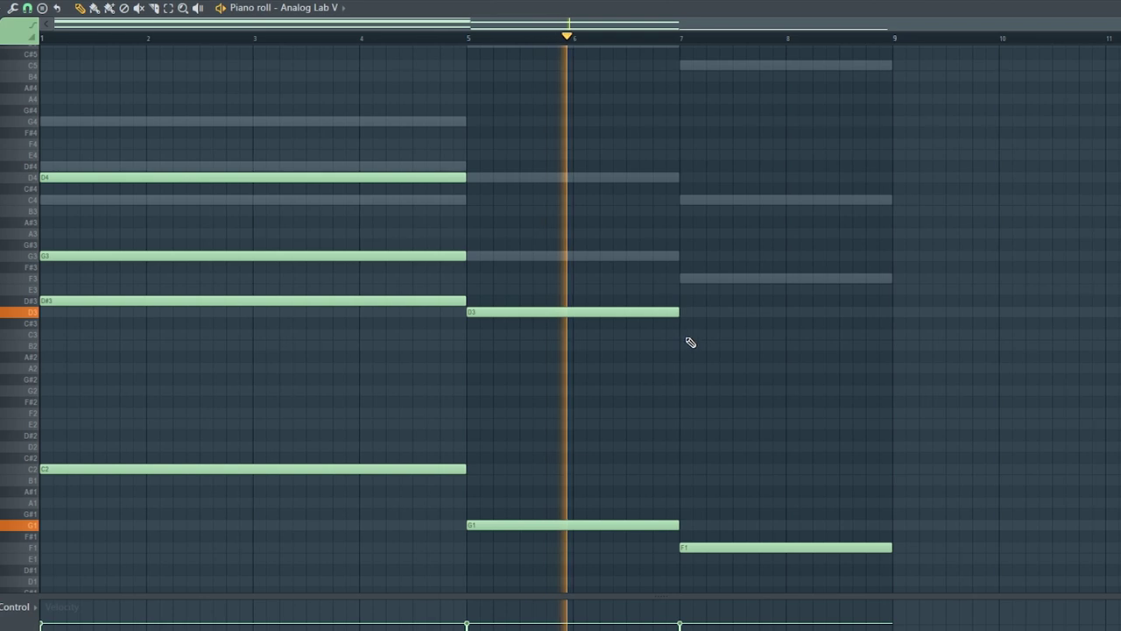
click(687, 336)
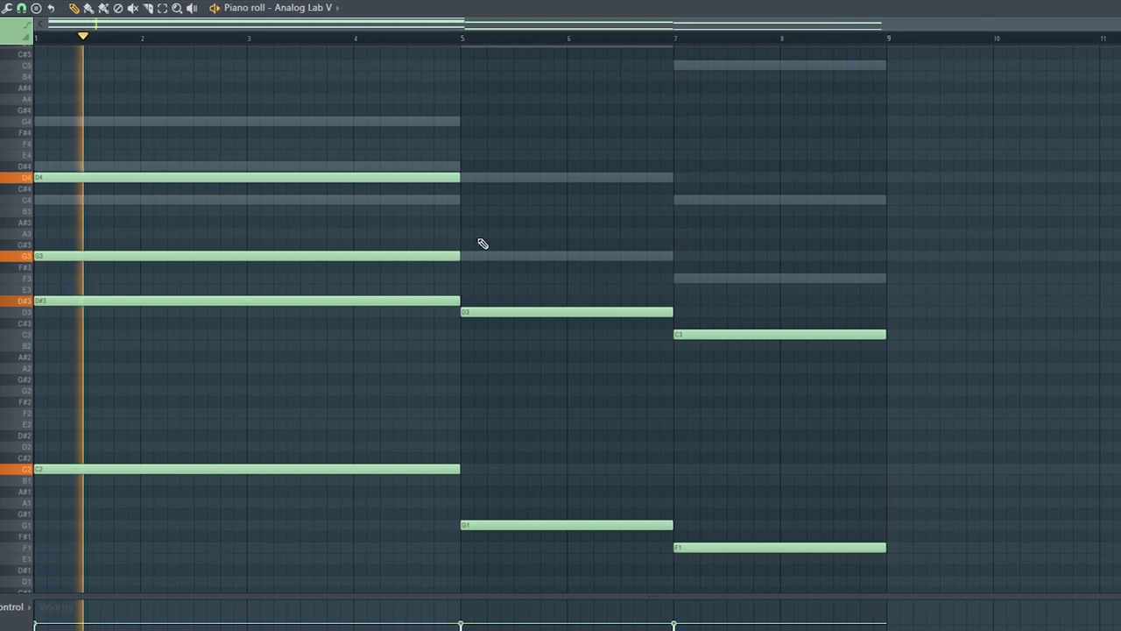
click(462, 222)
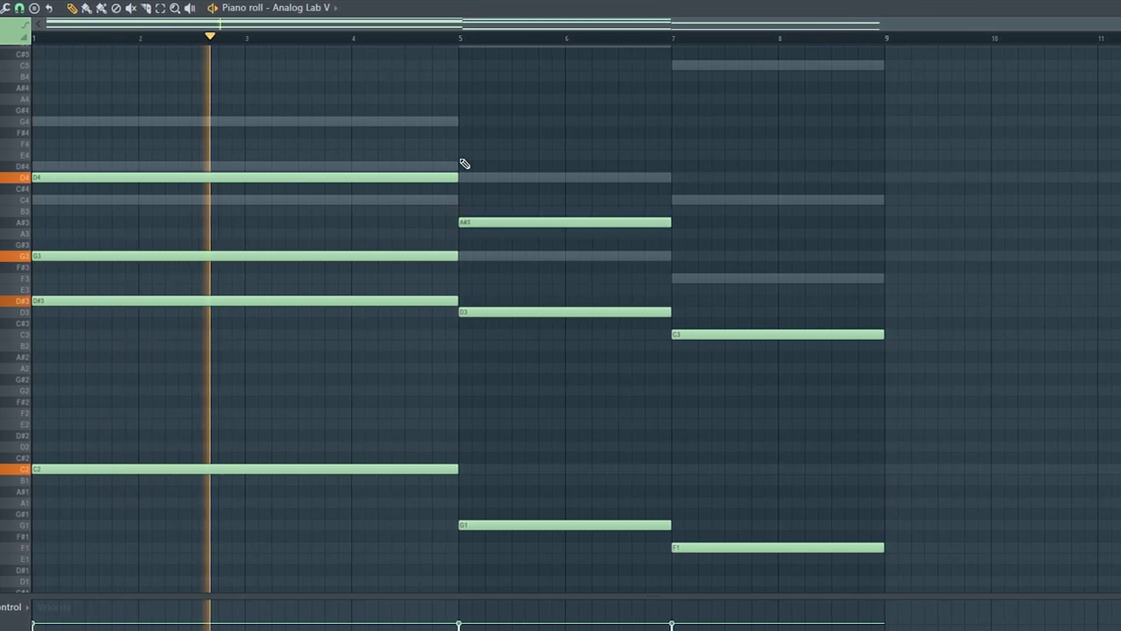
click(460, 143)
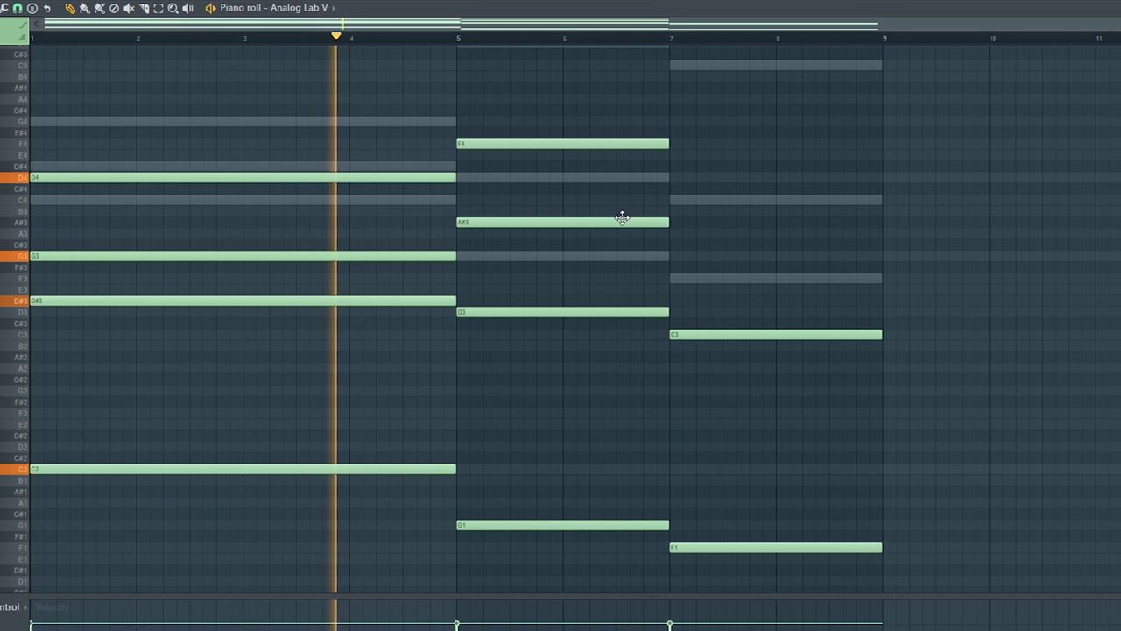
mouse_move(673, 208)
mouse_down()
mouse_move(690, 203)
mouse_move(703, 266)
mouse_move(665, 198)
mouse_move(693, 201)
mouse_move(693, 170)
mouse_up()
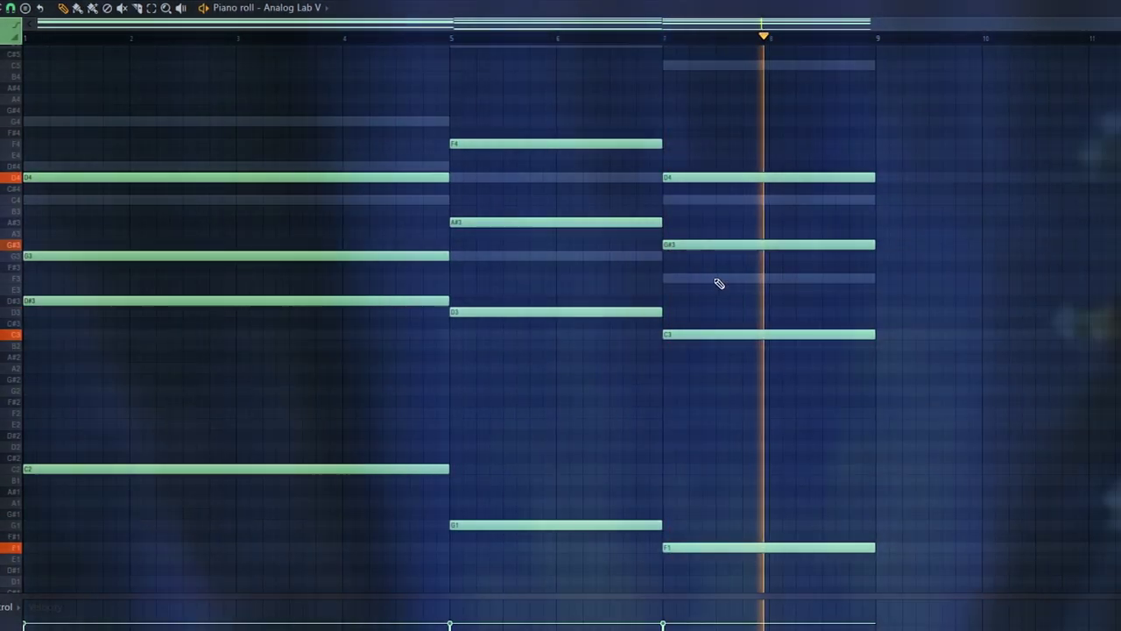
drag(706, 180, 703, 167)
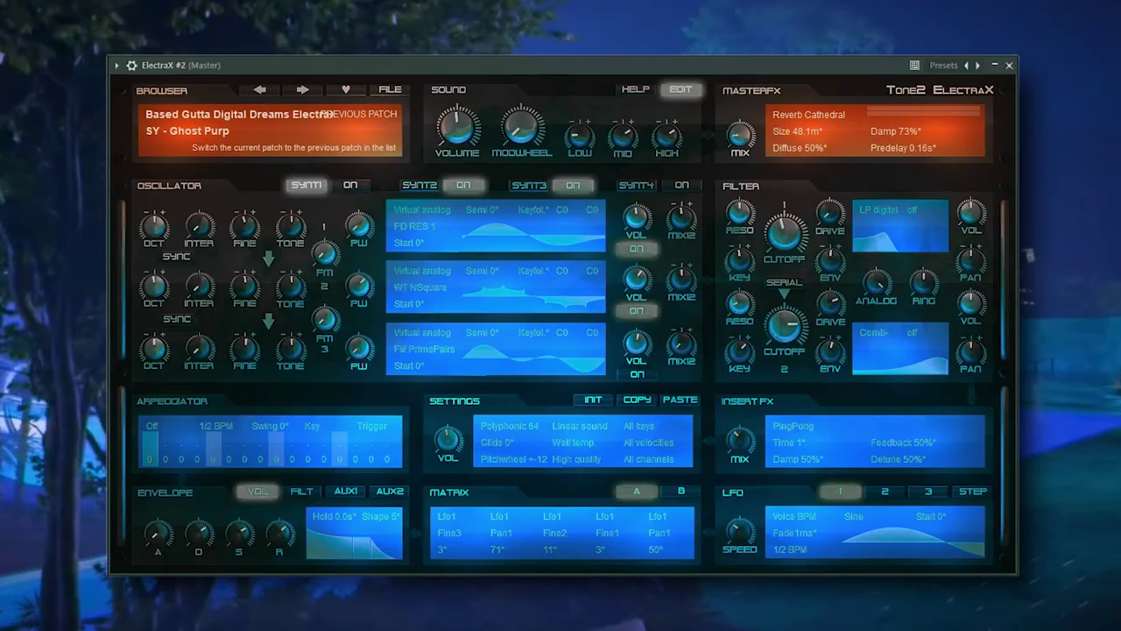
Switch ElectraX #2 to the next patch and add a D#7 note that ends together with the C7 note
click(302, 88)
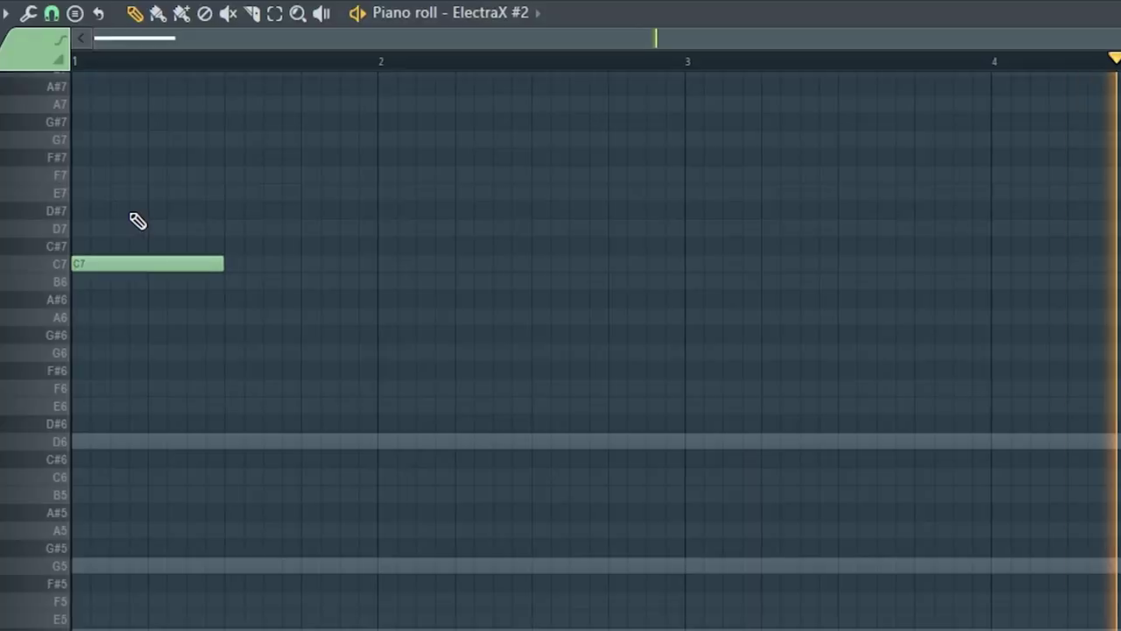
click(179, 211)
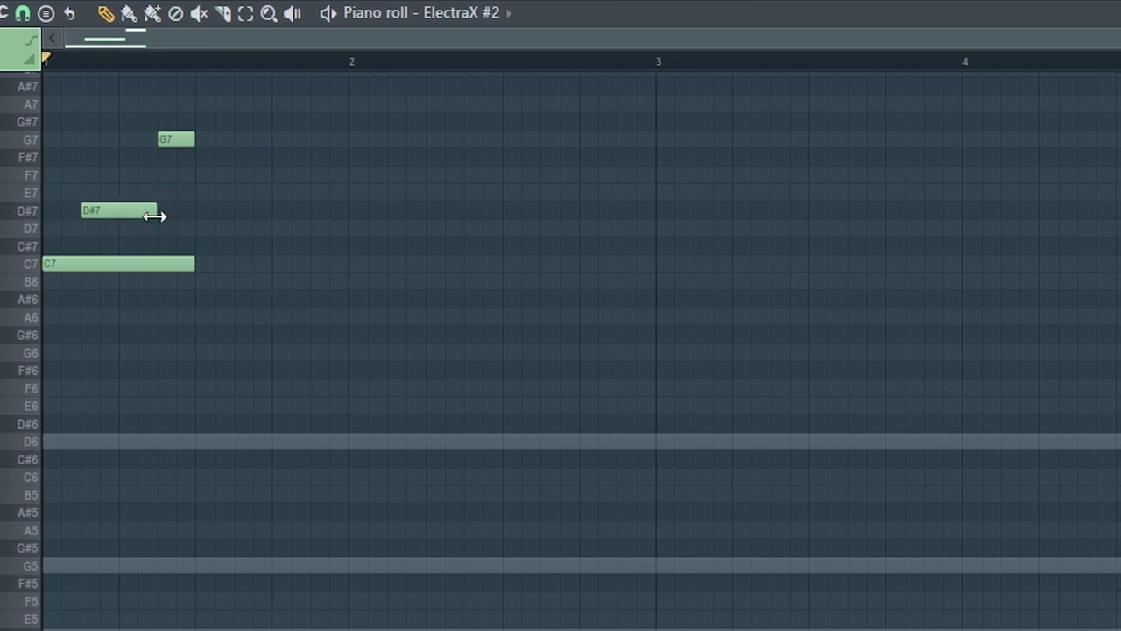
drag(150, 215, 182, 221)
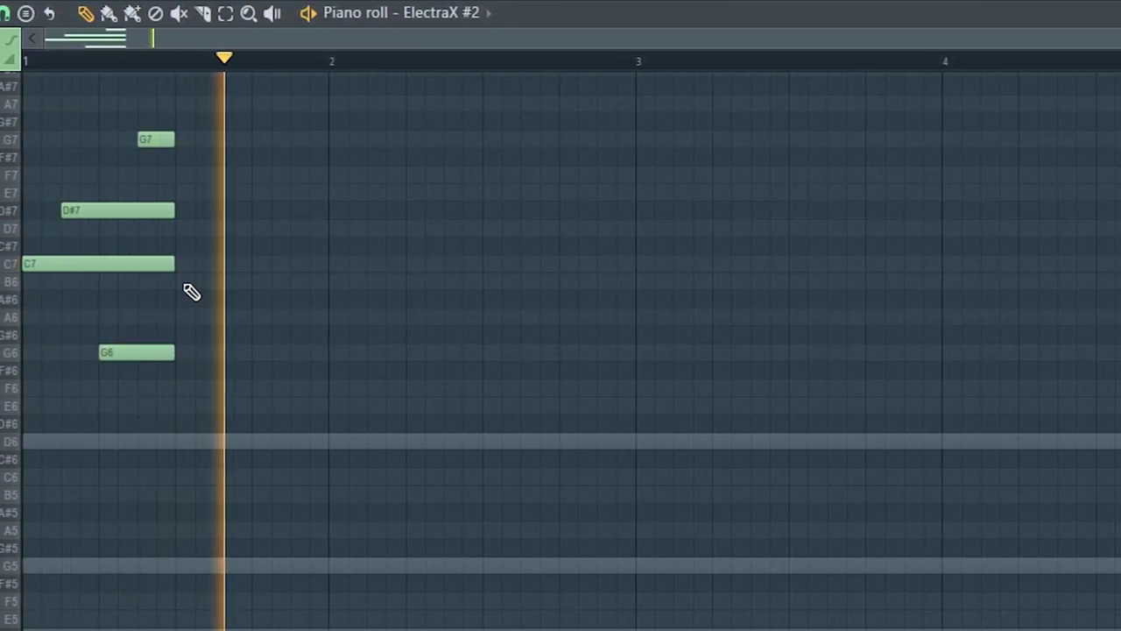
Select all notes of the half-bar C7, D#7, G6, G7 pattern and duplicate it repeatedly along the following bars
key(ctrl+a)
key(ctrl+b)
key(ctrl+b)
key(ctrl+b)
key(ctrl+b)
key(ctrl+b)
key(ctrl+b)
key(ctrl+b)
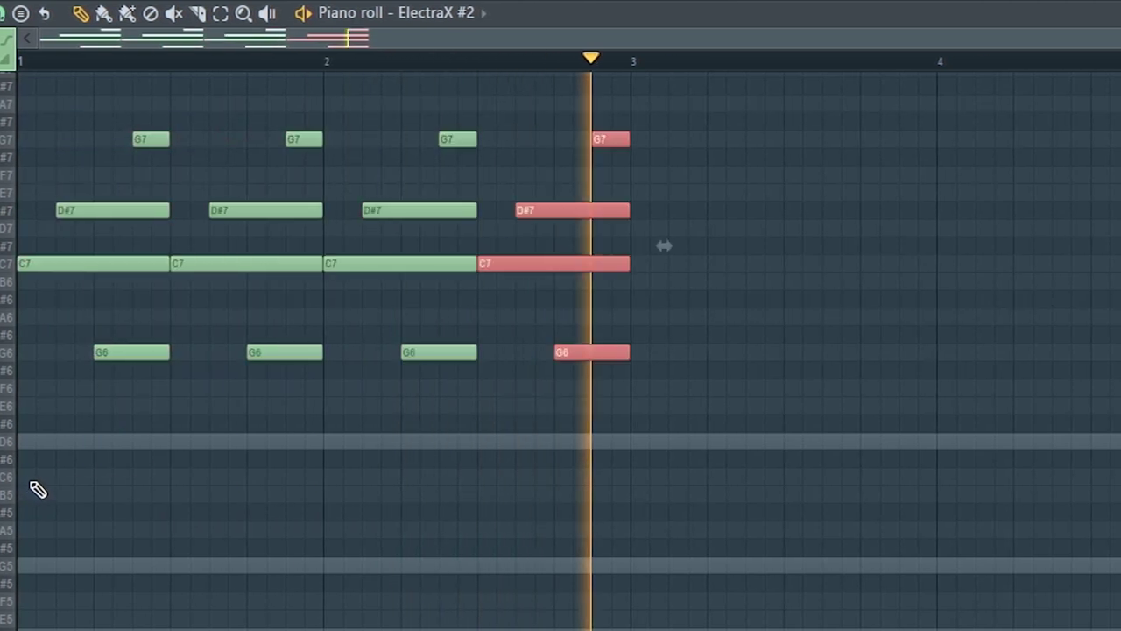
key(ctrl+b)
key(ctrl+b)
key(ctrl+b)
key(ctrl+b)
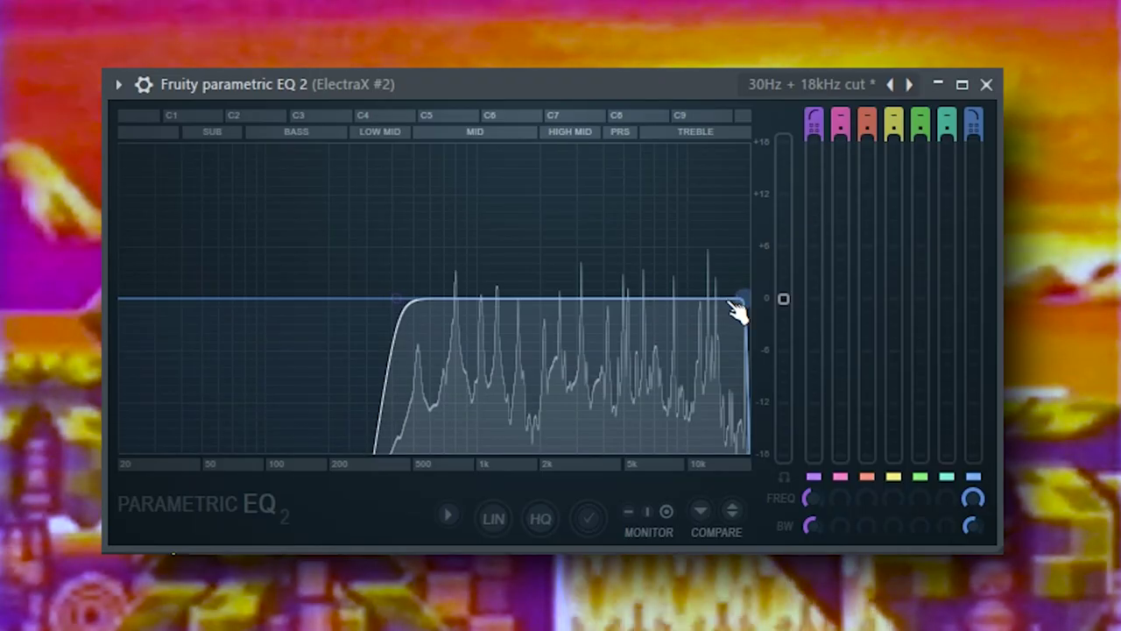
Narrow the ElectraX #2 equalizer to the midrange by lowering the high cut and shifting the low cut upward
drag(738, 308, 613, 306)
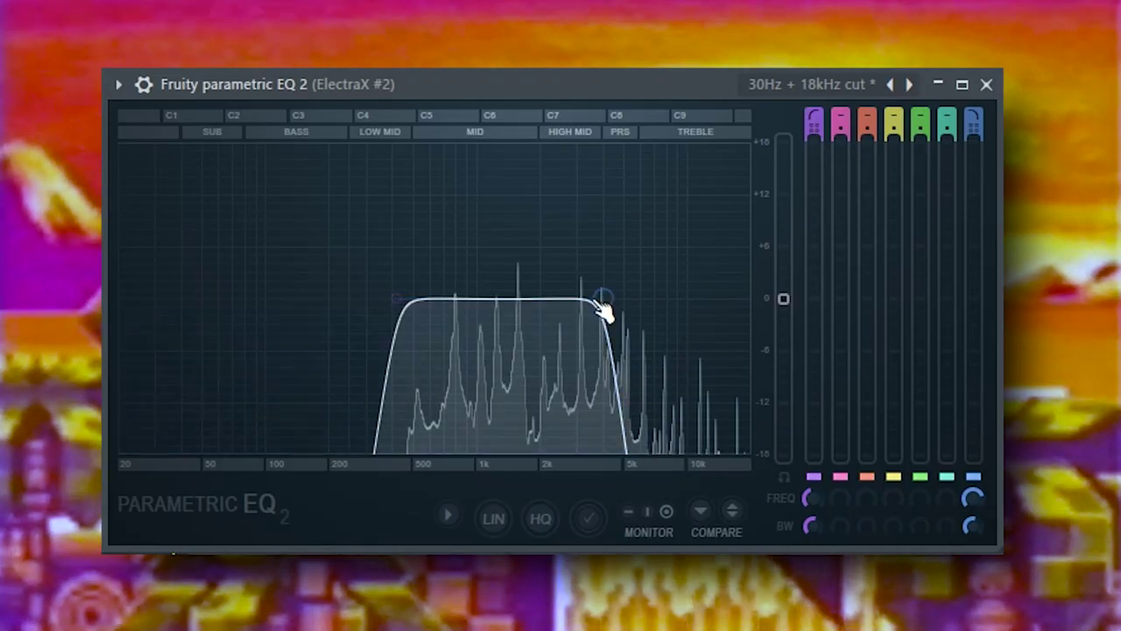
drag(394, 295, 453, 295)
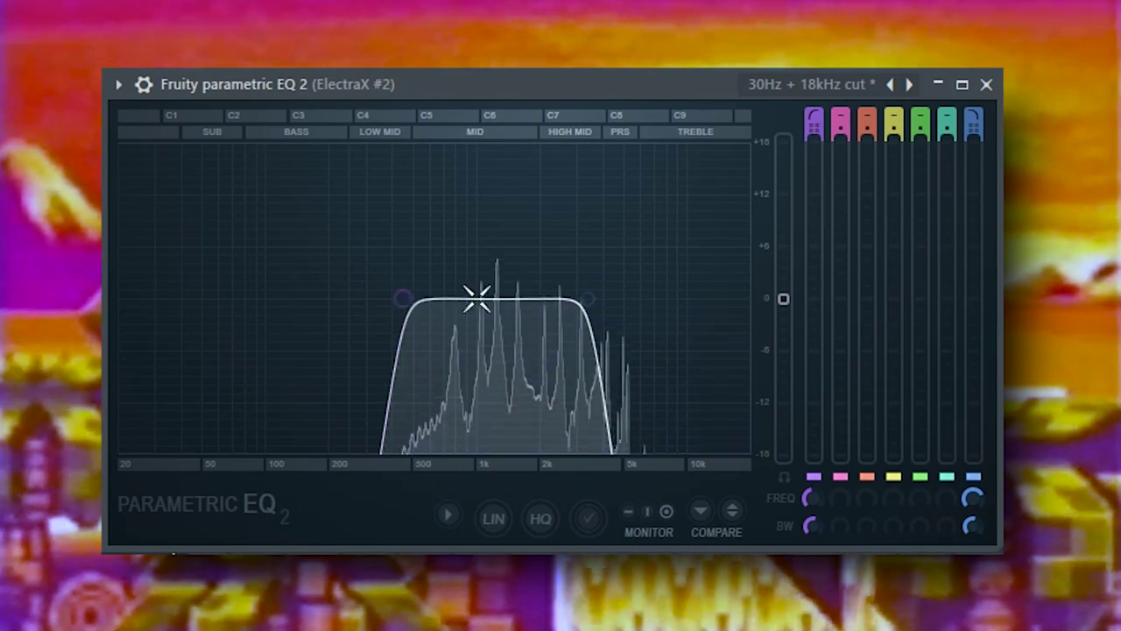
drag(600, 297, 581, 295)
drag(473, 299, 415, 295)
drag(554, 297, 563, 295)
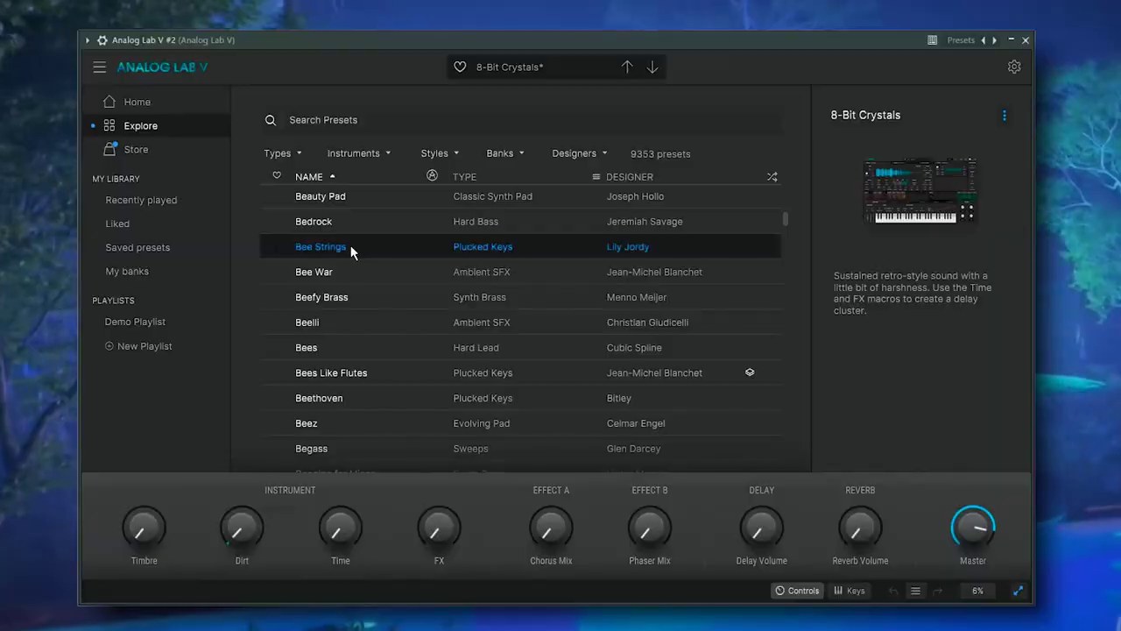
Load the Bee Strings preset in Analog Lab V #2
click(350, 244)
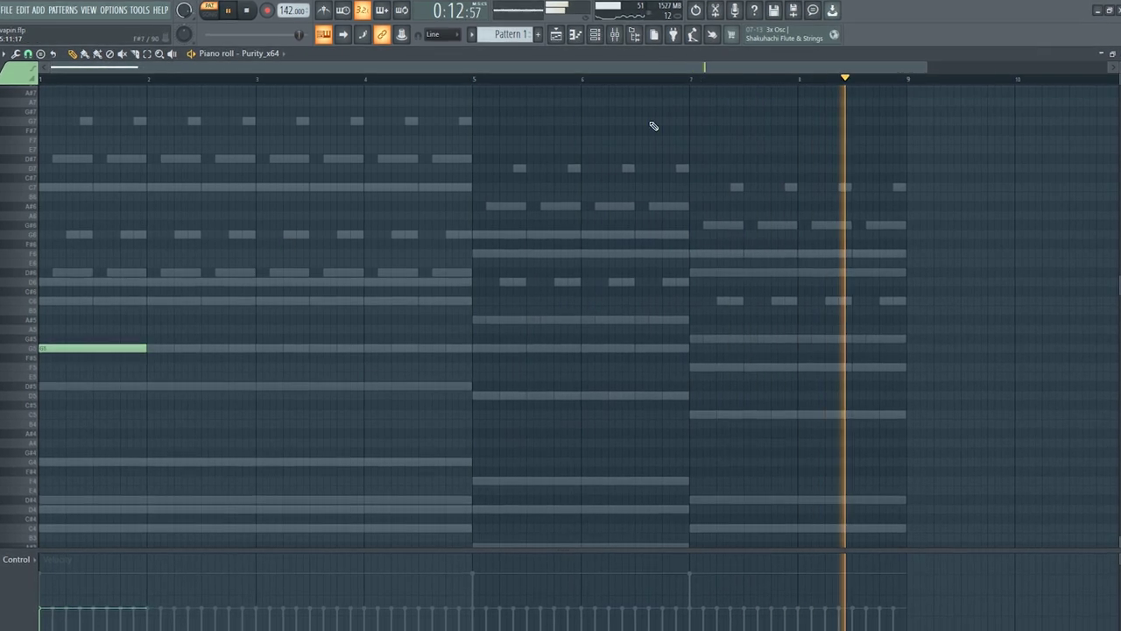
Continue the Purity_x64 melody with long A#5, G#5 and F5 notes leading into bar 5, and play it back
drag(926, 67, 582, 68)
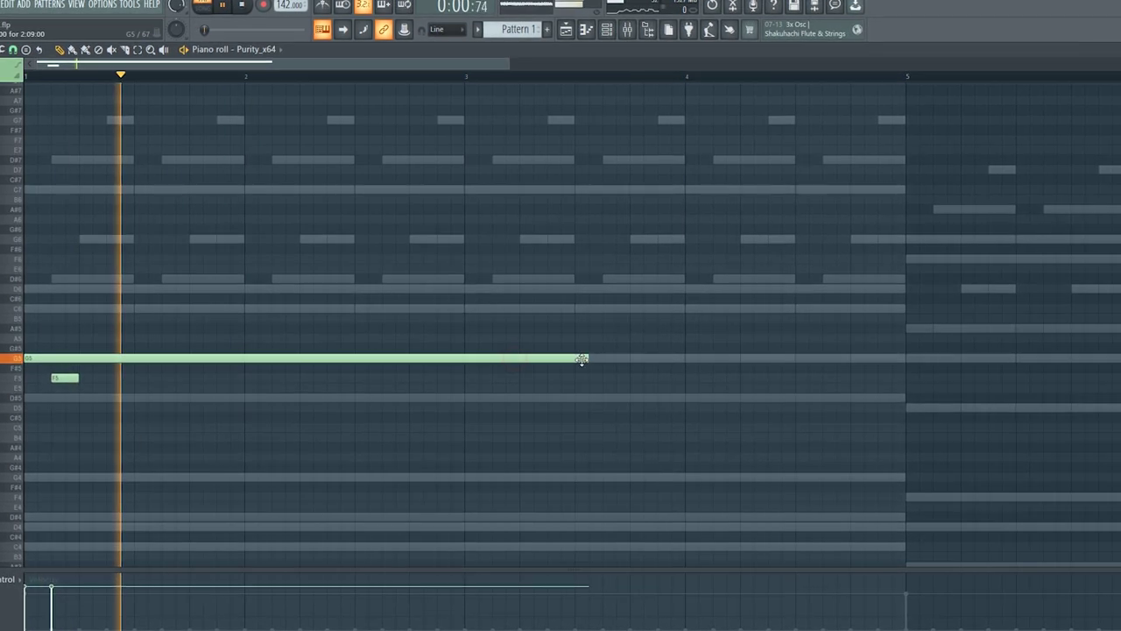
ctrl+scroll(579, 364, down, 2)
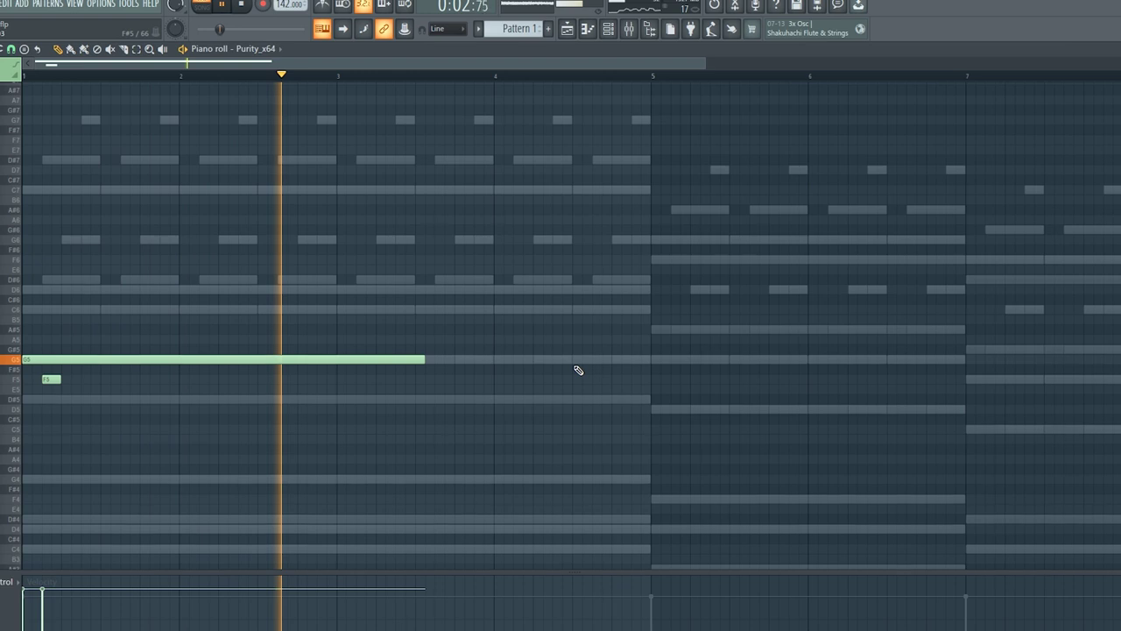
mouse_move(525, 292)
mouse_down()
mouse_move(531, 333)
mouse_move(580, 363)
mouse_move(595, 353)
mouse_move(631, 368)
mouse_up()
key(space)
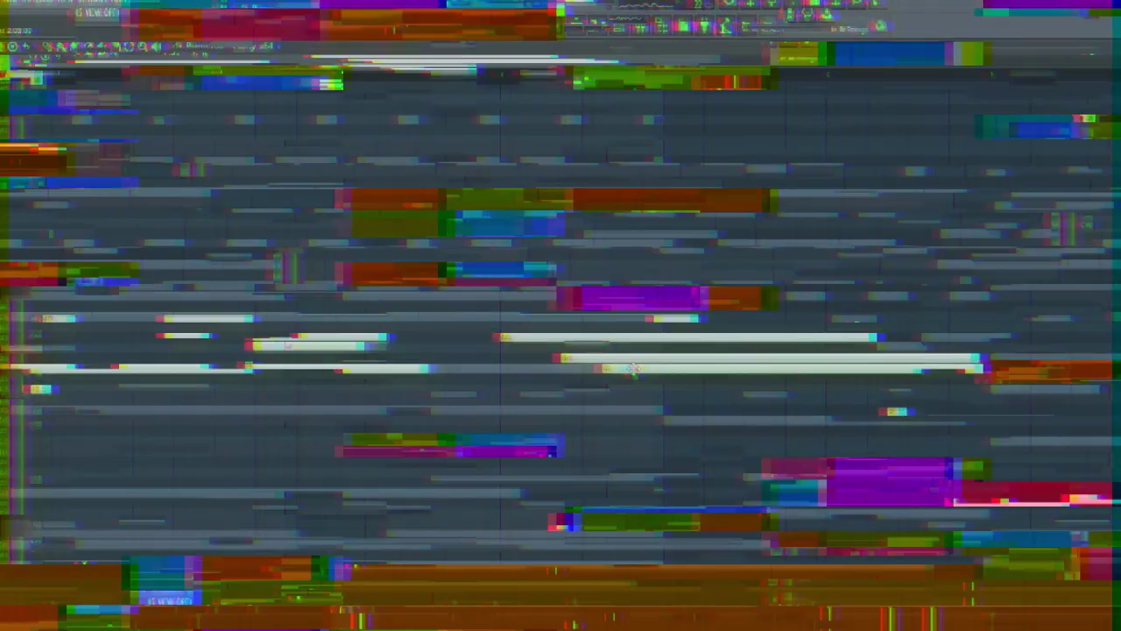
Extend the Purity_x64 melody with a short C5, a longer C5 and an A#4 before bar 7, followed by F5 at bar 7
drag(850, 295, 750, 408)
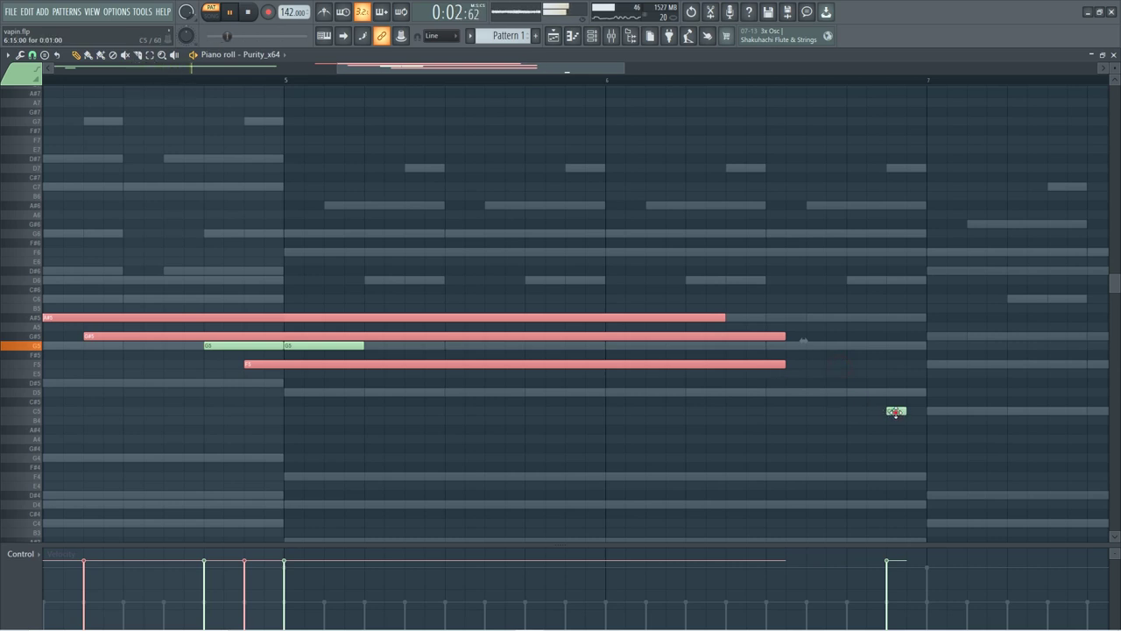
drag(895, 412, 810, 414)
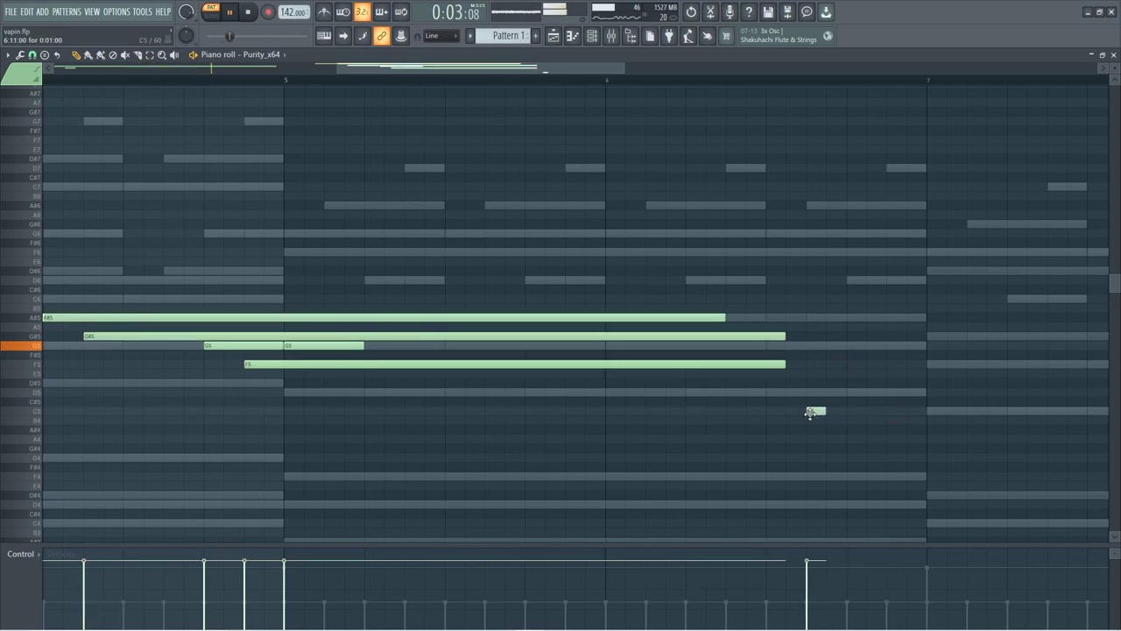
drag(993, 410, 1057, 410)
click(935, 431)
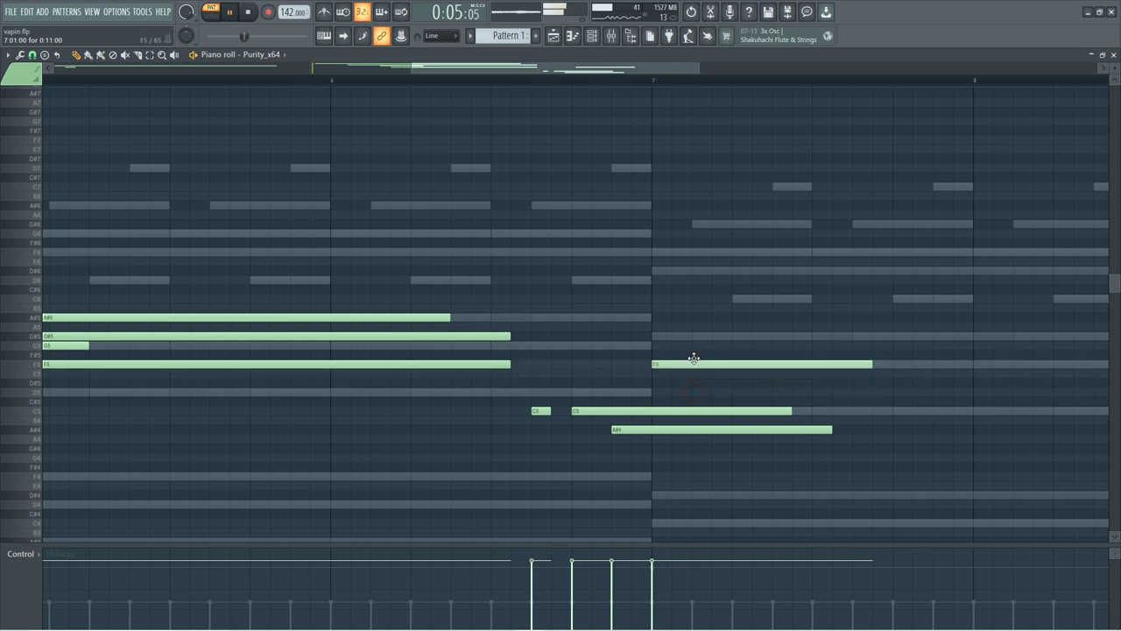
drag(695, 71, 806, 70)
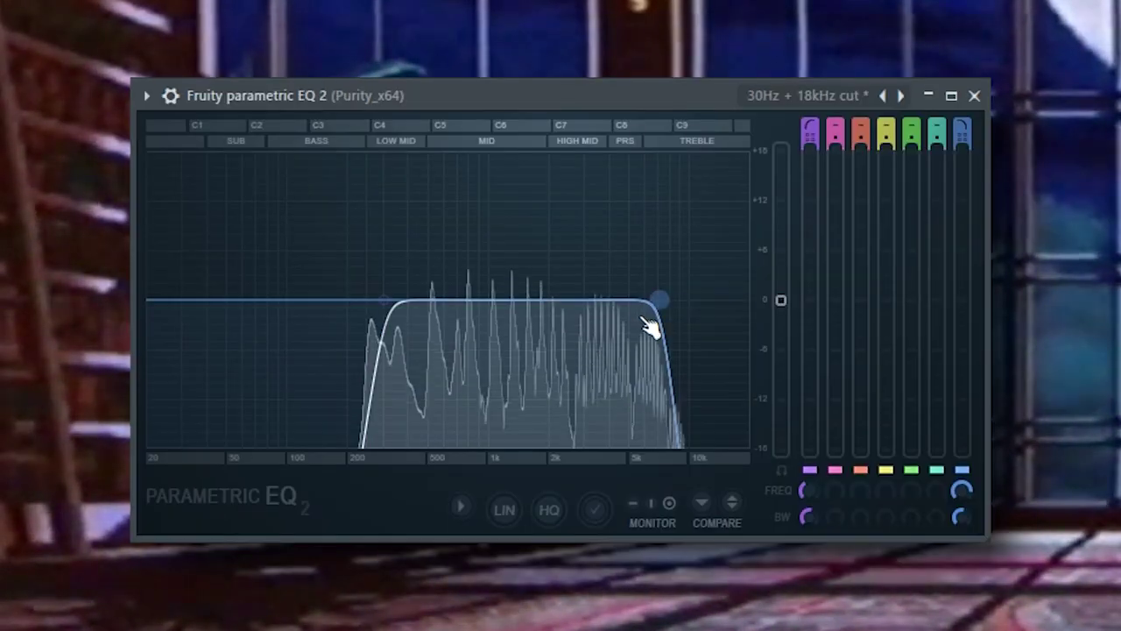
Narrow the Purity_x64 equalizer by lowering the high-cut point and raising the low-cut point
drag(620, 299, 609, 299)
drag(406, 300, 427, 299)
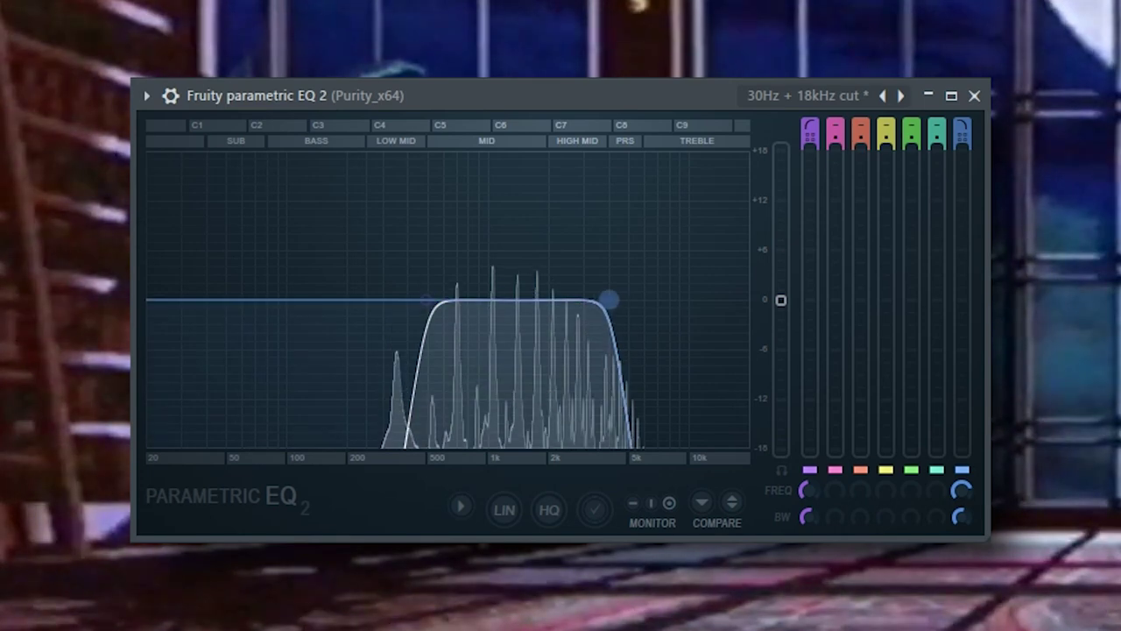
drag(561, 315, 543, 315)
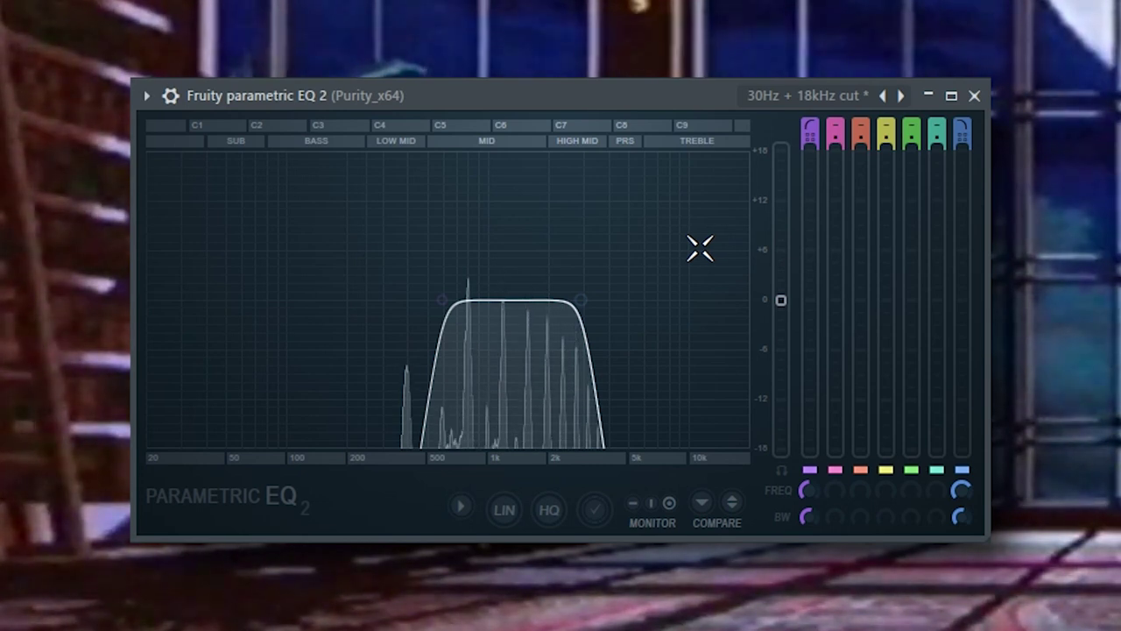
Add the SO_SSW_snare_clap_classsic sample from the UK DRILL kit as a new channel with a hit on step 9
drag(132, 553, 630, 131)
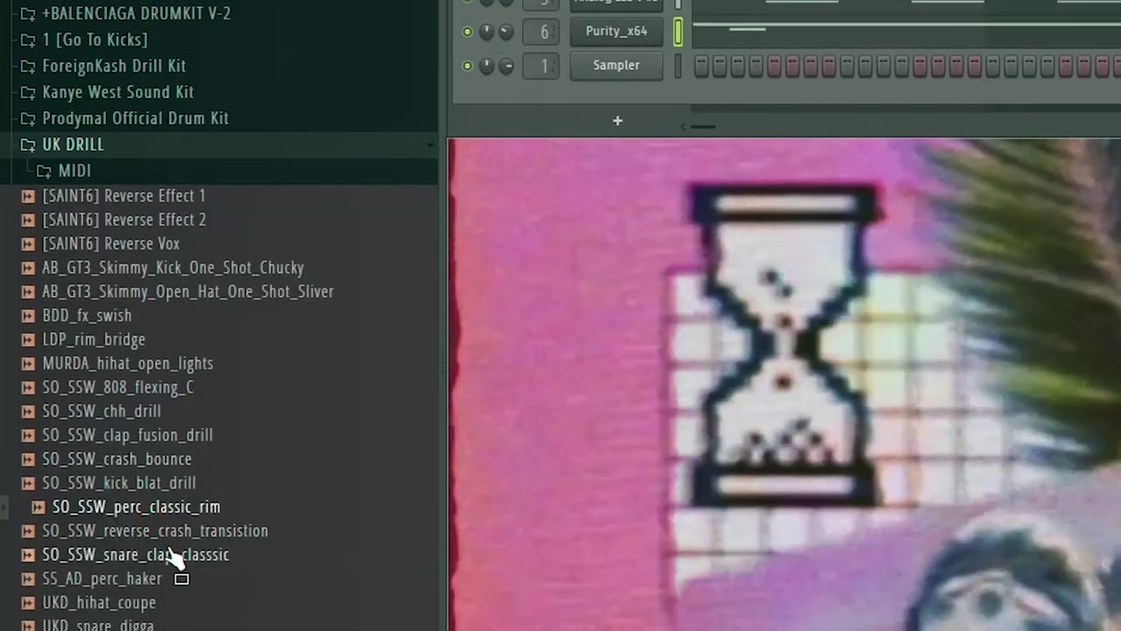
drag(158, 277, 175, 262)
click(319, 253)
Write further C5 hits in bars 2, 3 and 4 of the snare channel's piano roll while the loop plays
right_click(164, 253)
click(188, 254)
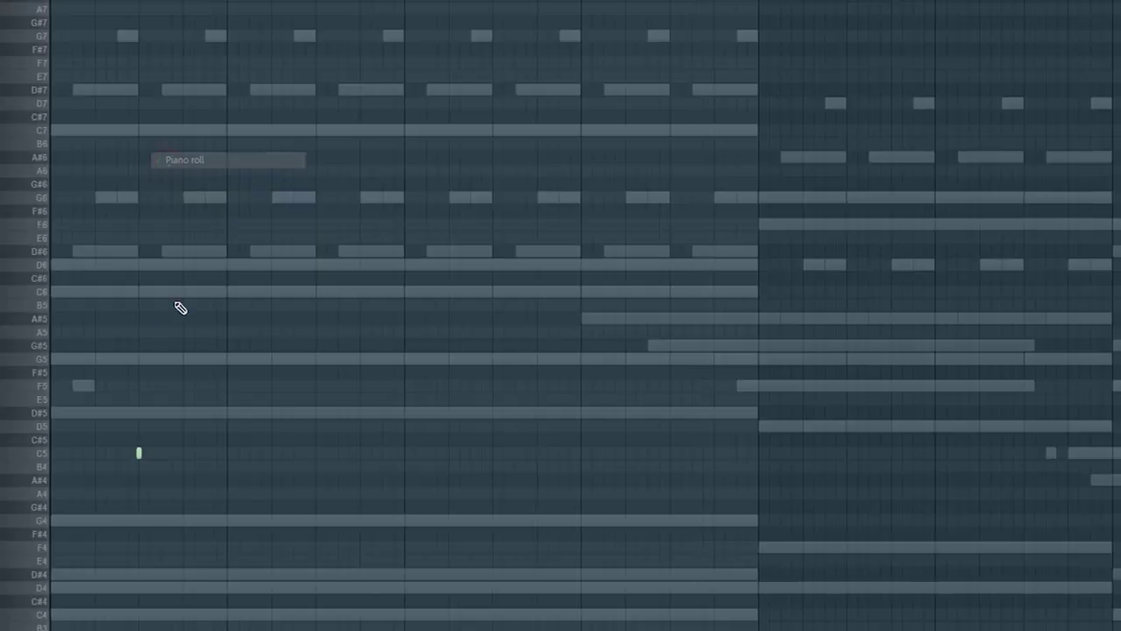
click(354, 454)
right_click(373, 454)
key(space)
click(349, 453)
click(469, 453)
click(692, 453)
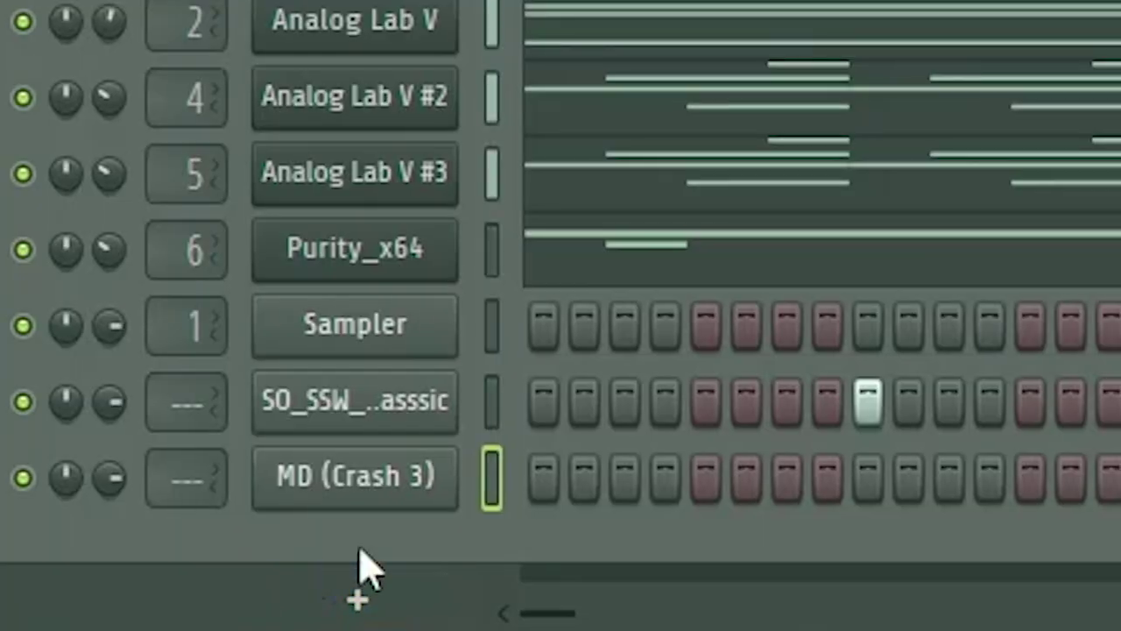
Open the MD (Crash 3) sample in the audio editor, detect its pitch regions, and close the editor and channel windows
right_click(438, 495)
click(385, 491)
click(386, 490)
right_click(504, 470)
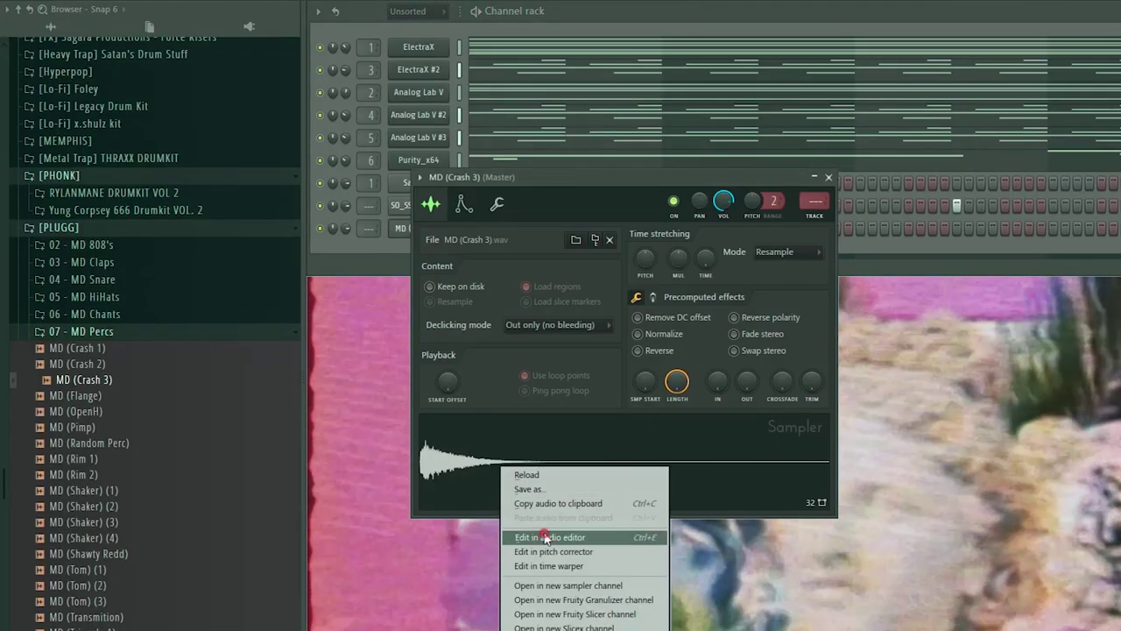
click(545, 538)
right_click(489, 372)
mouse_move(517, 441)
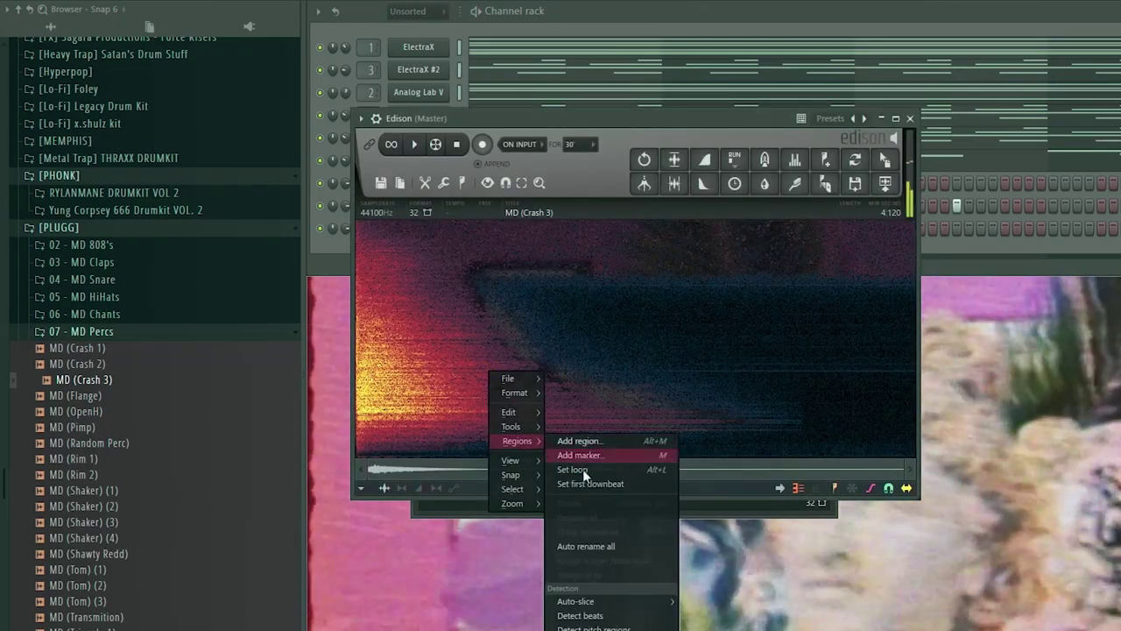
click(613, 627)
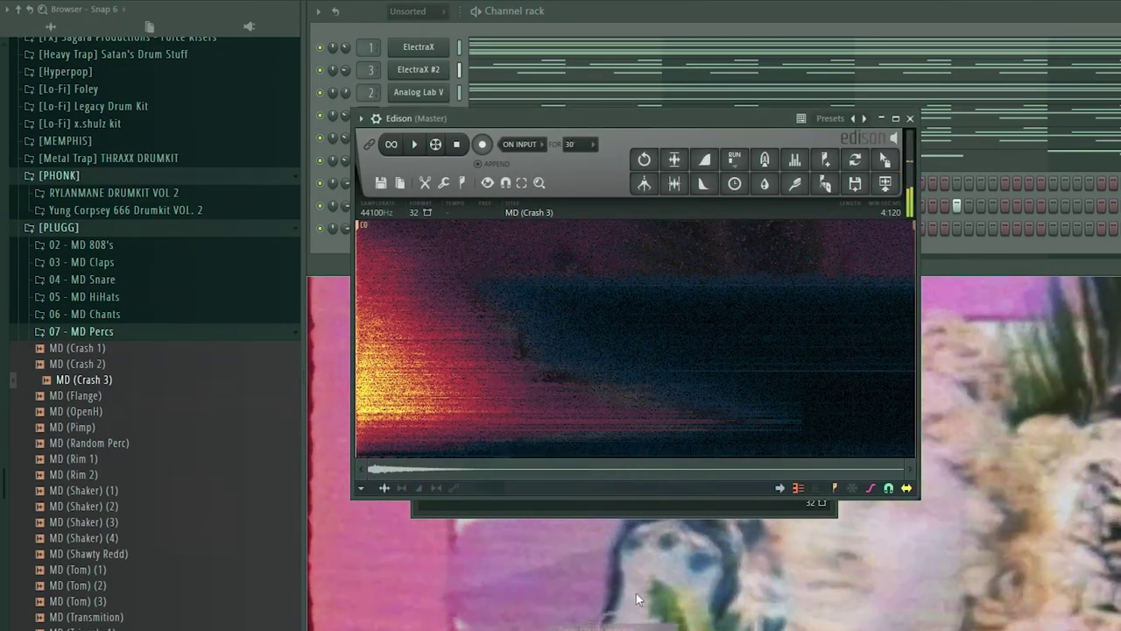
click(910, 119)
click(830, 181)
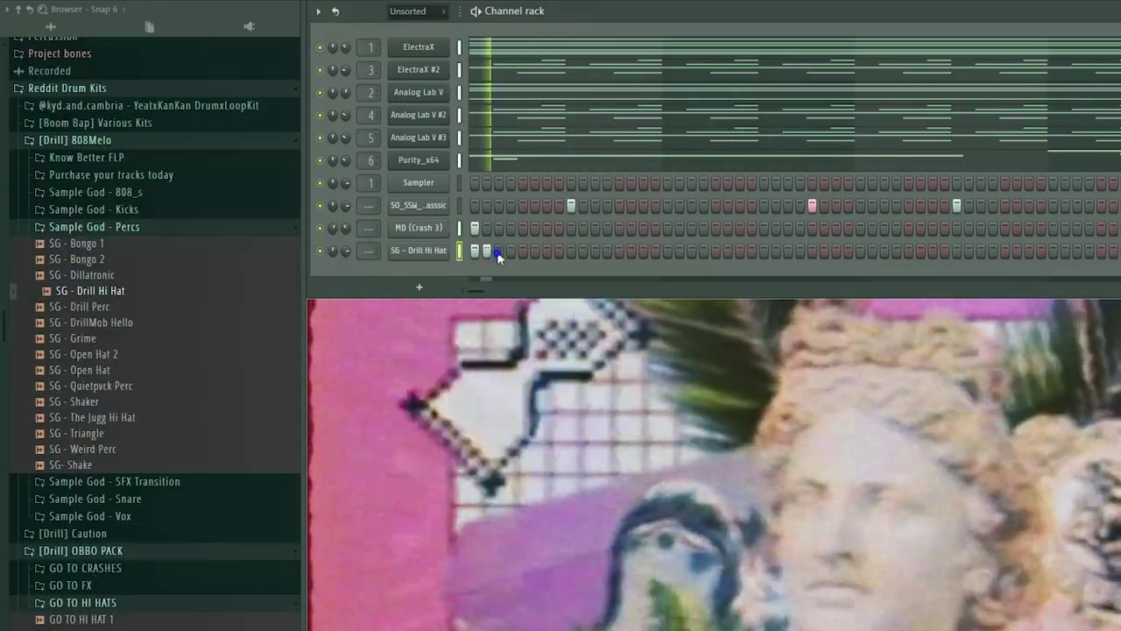
Place SG - Drill Hi Hat hits on steps 1, 4 and 7 and continue the hi-hat pattern in its piano roll
click(486, 252)
click(484, 252)
click(511, 252)
click(547, 251)
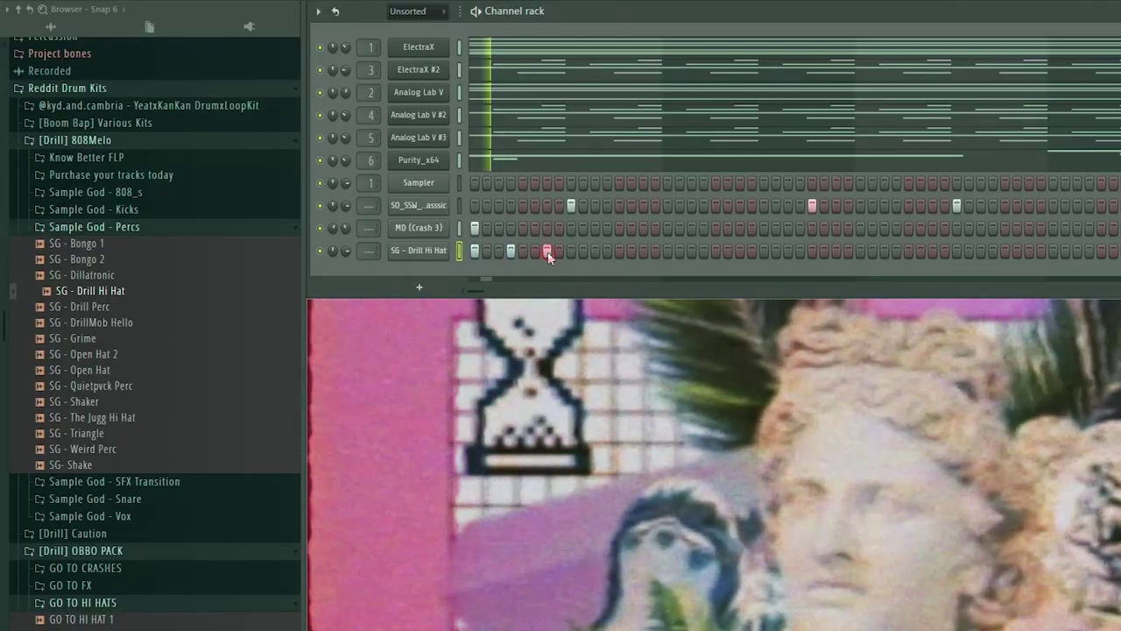
right_click(429, 252)
click(617, 278)
Add the [Phonk] Triangle sample from the Bells & Chimes folder of the Percussion samples as a new channel
scroll(144, 363, down, 8)
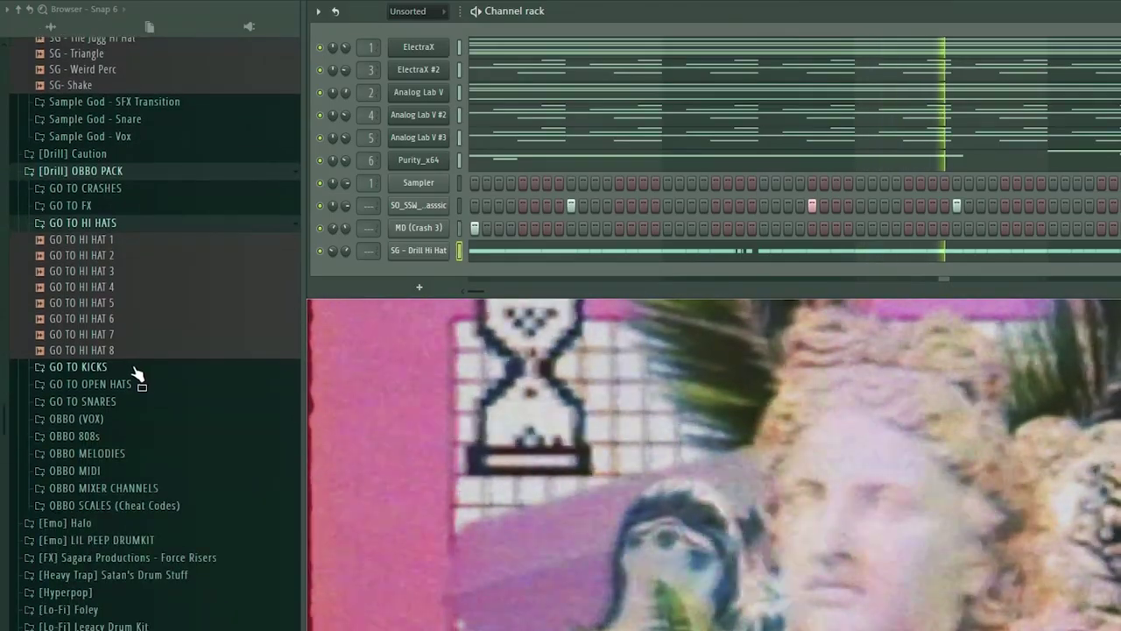
scroll(138, 372, down, 5)
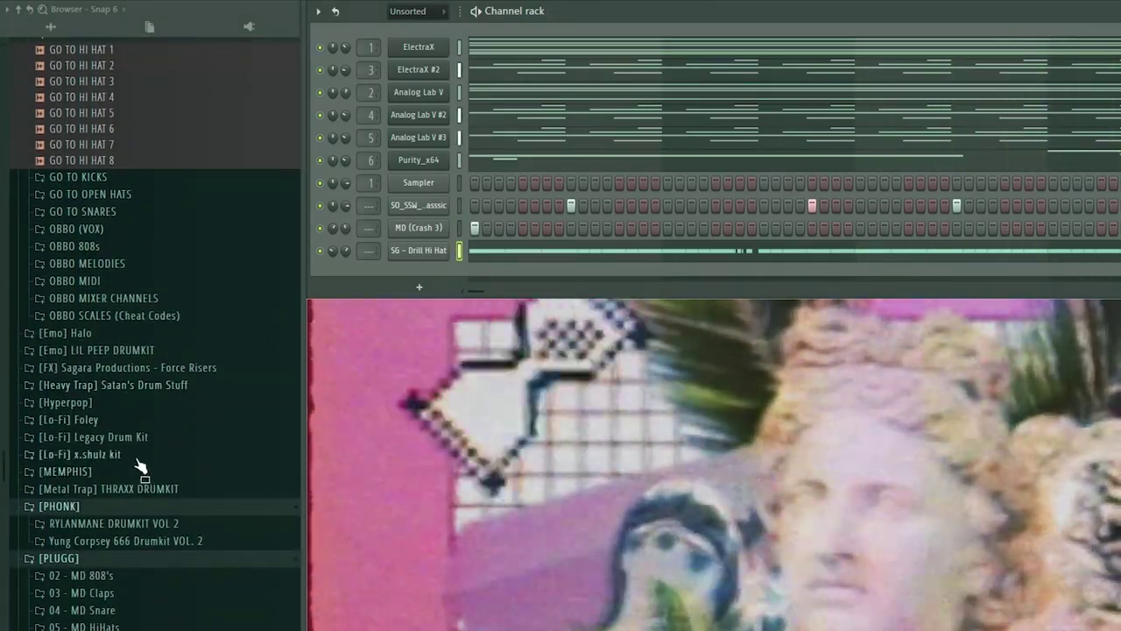
scroll(145, 534, up, 20)
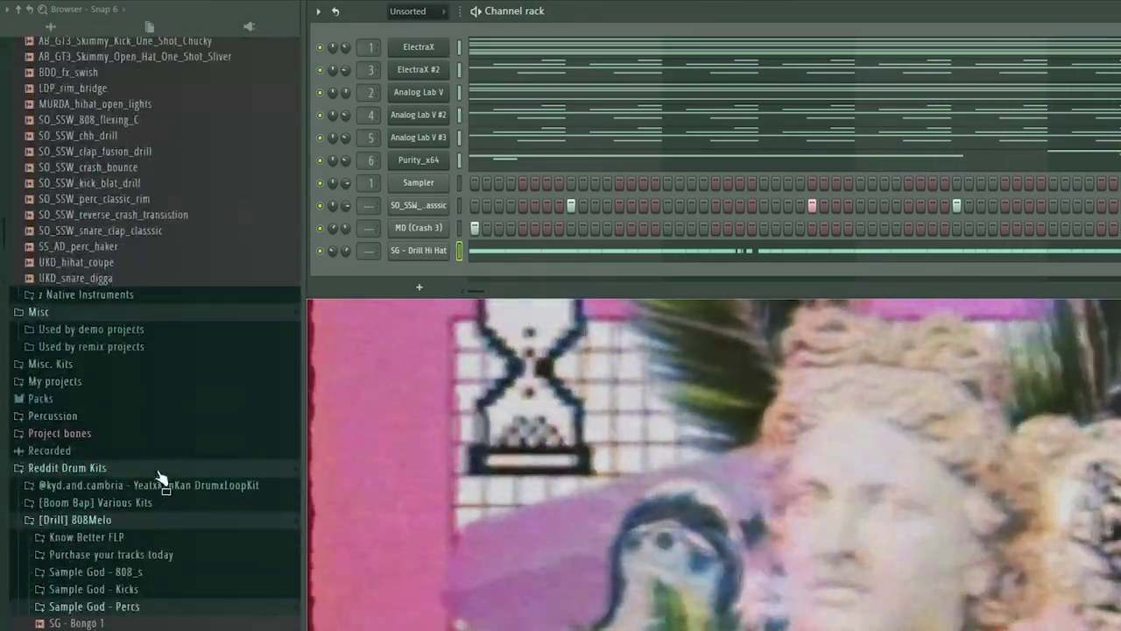
scroll(153, 485, up, 10)
scroll(138, 443, down, 8)
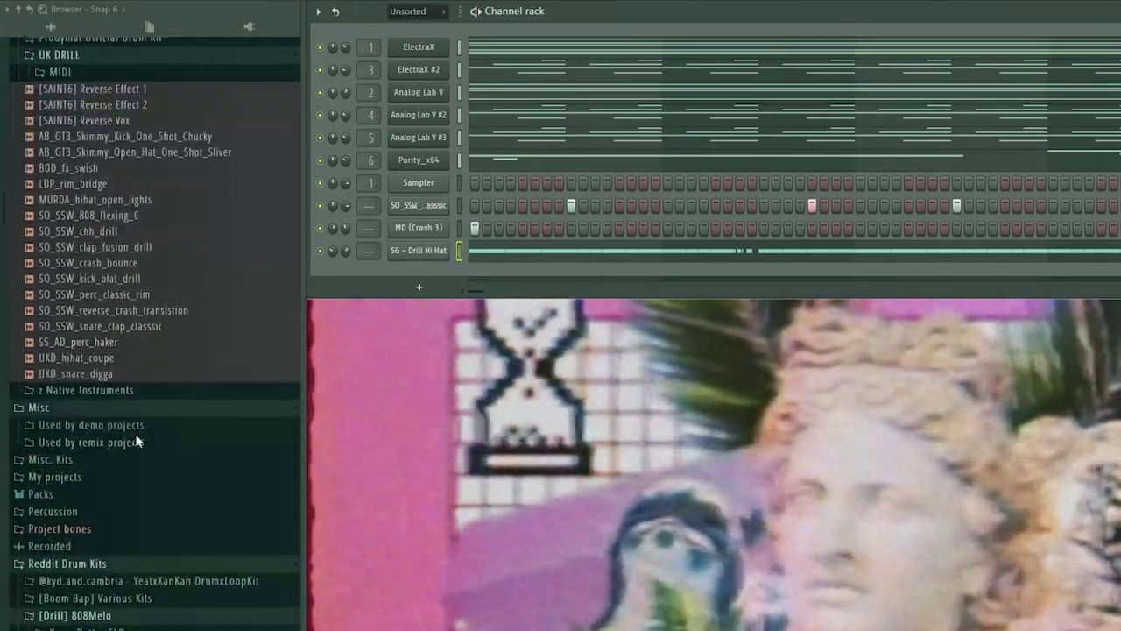
click(122, 513)
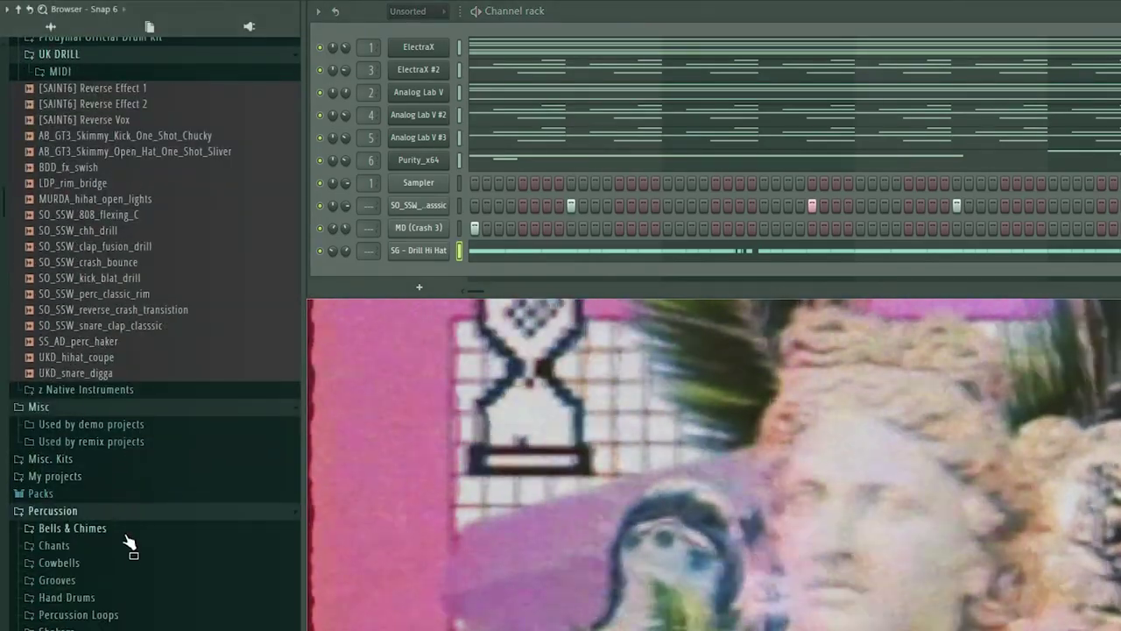
click(125, 536)
scroll(125, 560, down, 5)
scroll(111, 496, up, 5)
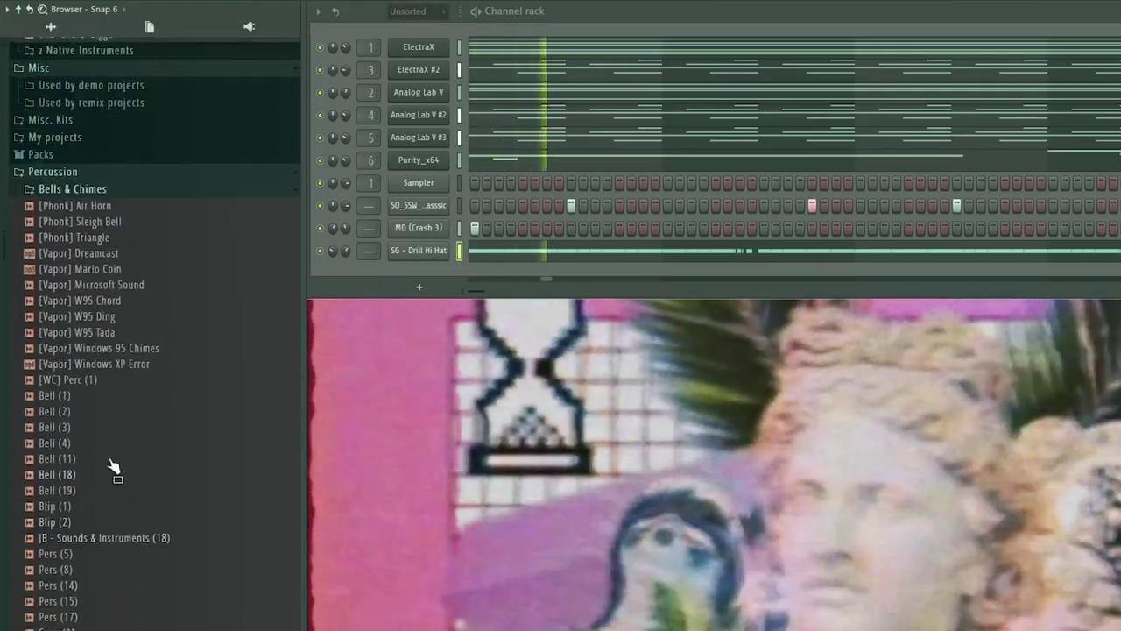
click(98, 257)
drag(99, 242, 154, 245)
drag(405, 282, 414, 308)
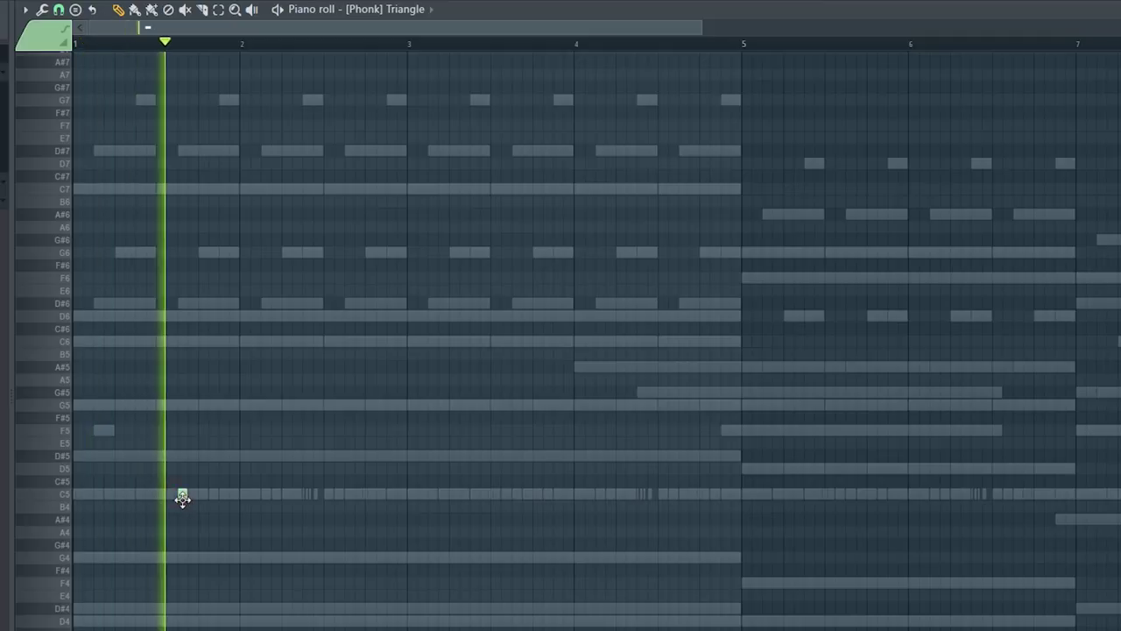
Write a short C5 in the second half of bar 1 and a short G4 in the second half of bar 5 for the triangle
click(181, 495)
click(850, 581)
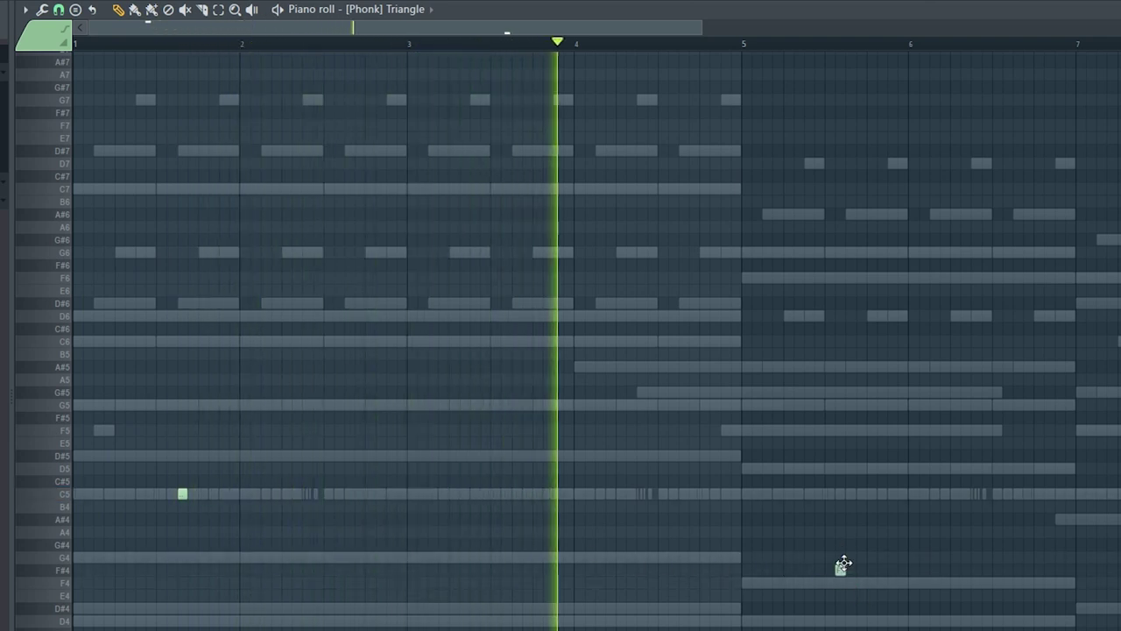
click(850, 556)
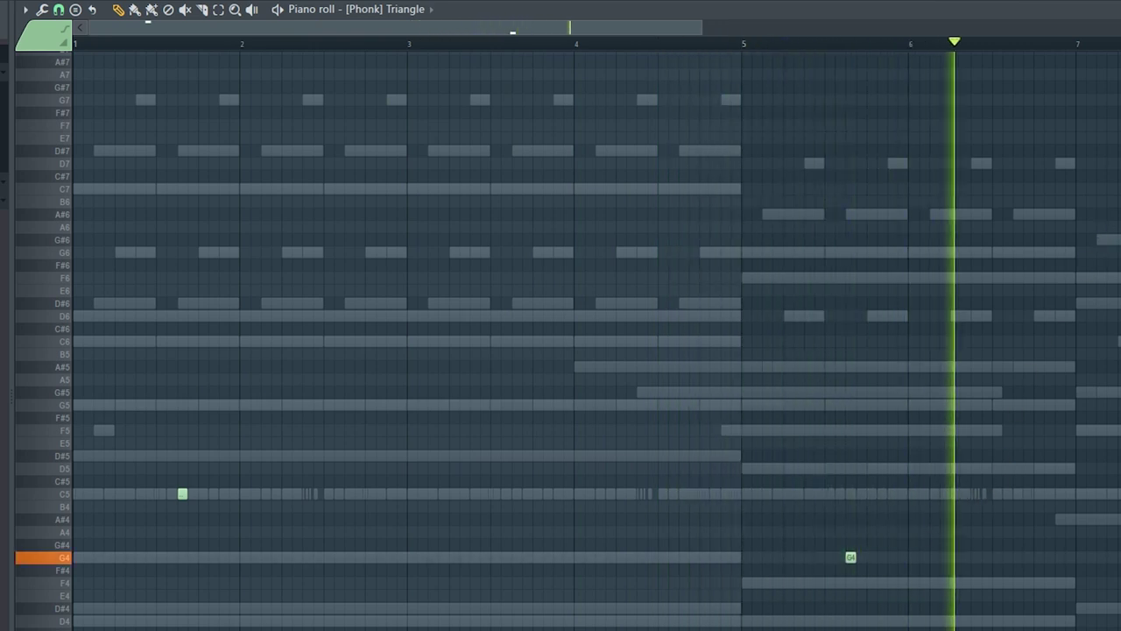
Write three short G5 notes on beats 2, 3 and 4 of bar 2 in the [Vapor] W95 Ding piano roll
click(288, 432)
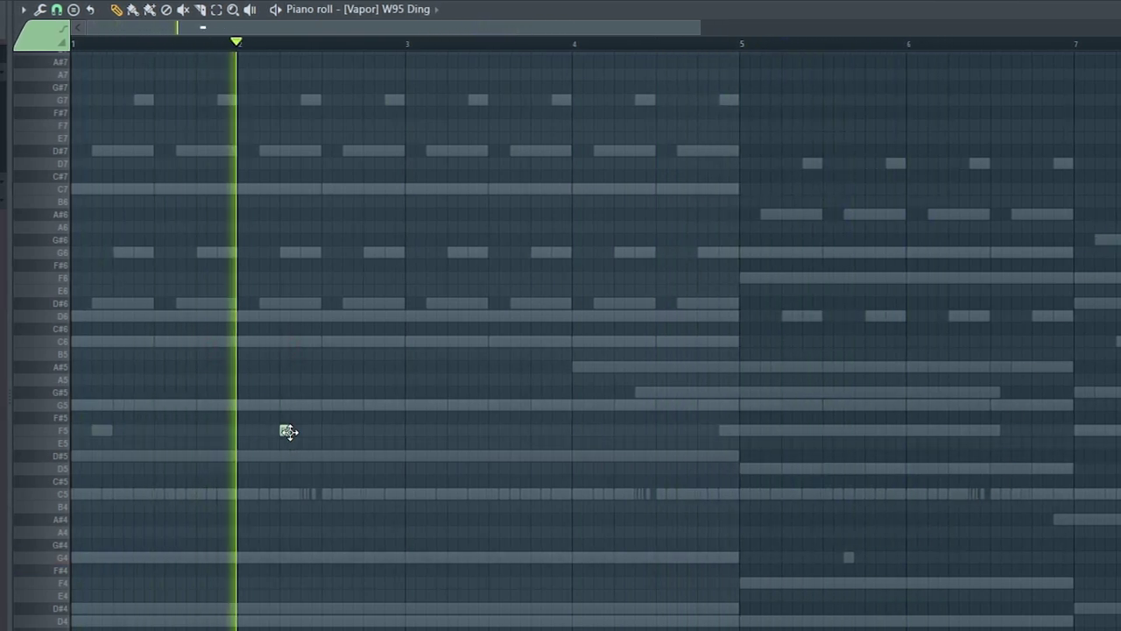
right_click(284, 431)
click(281, 403)
click(301, 404)
click(323, 404)
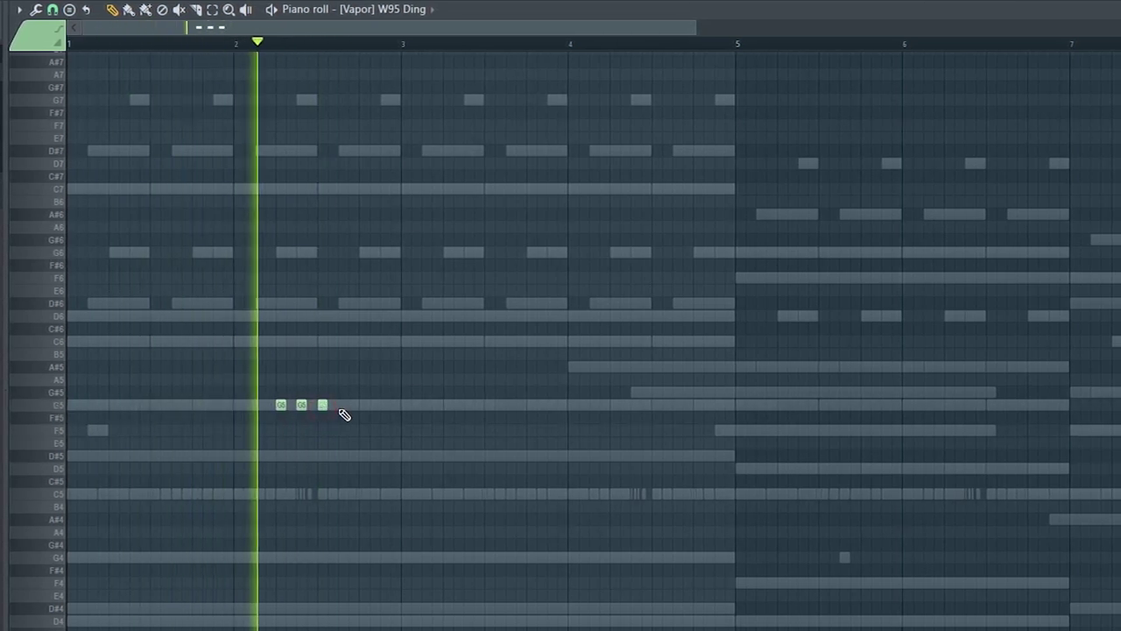
click(341, 406)
right_click(303, 405)
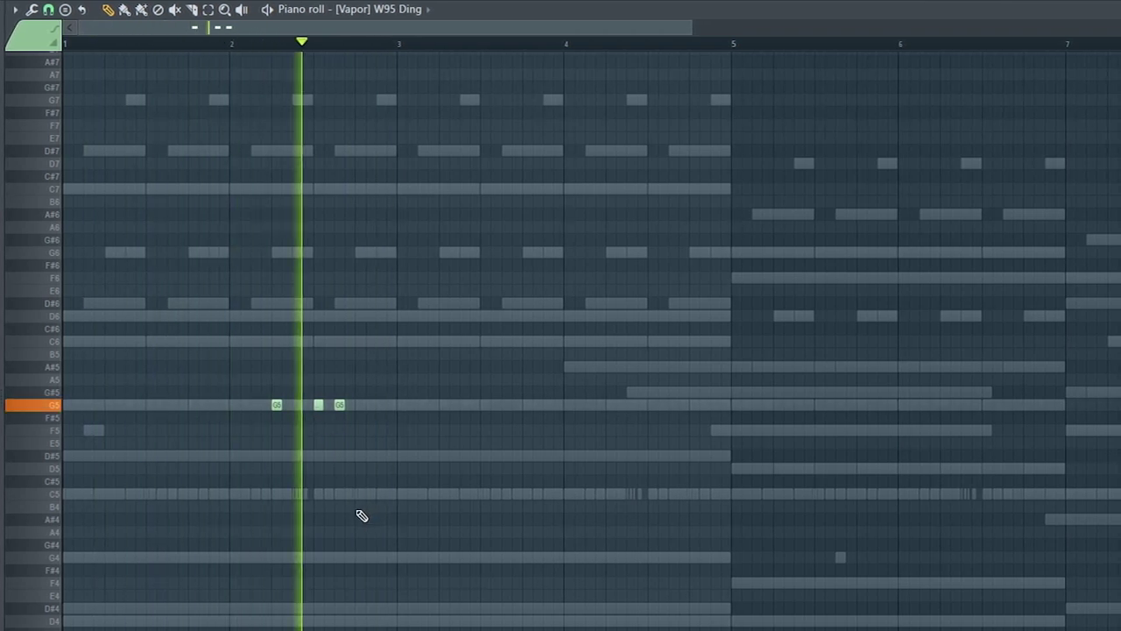
drag(338, 404, 359, 406)
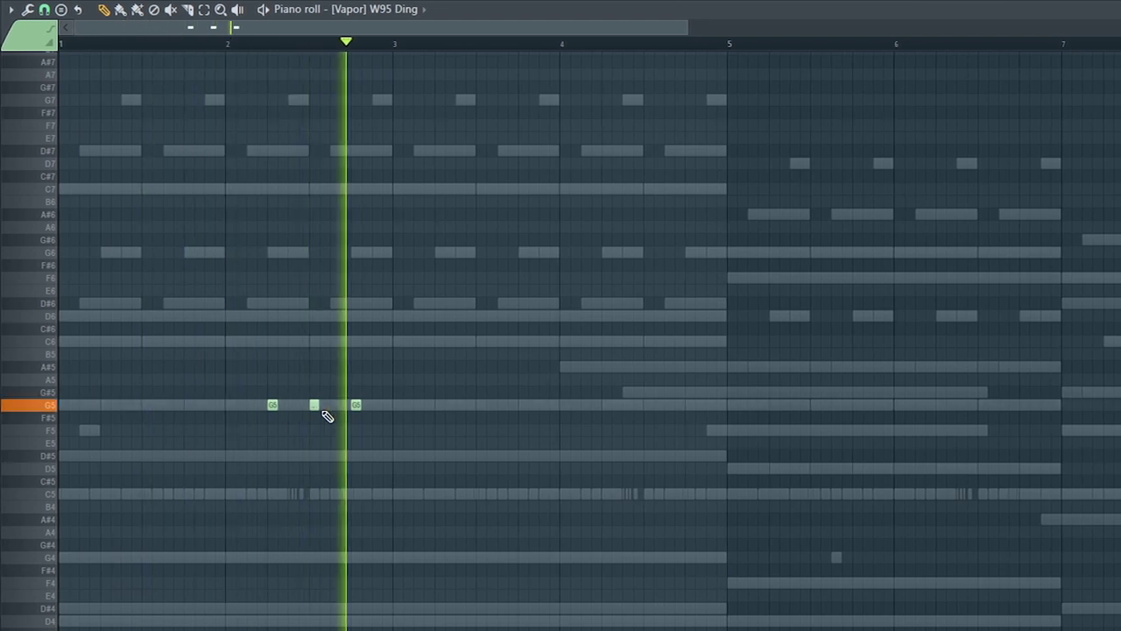
Lower the velocities of the second and third W95 Ding notes progressively and select the three-note group
click(343, 500)
drag(447, 508, 450, 532)
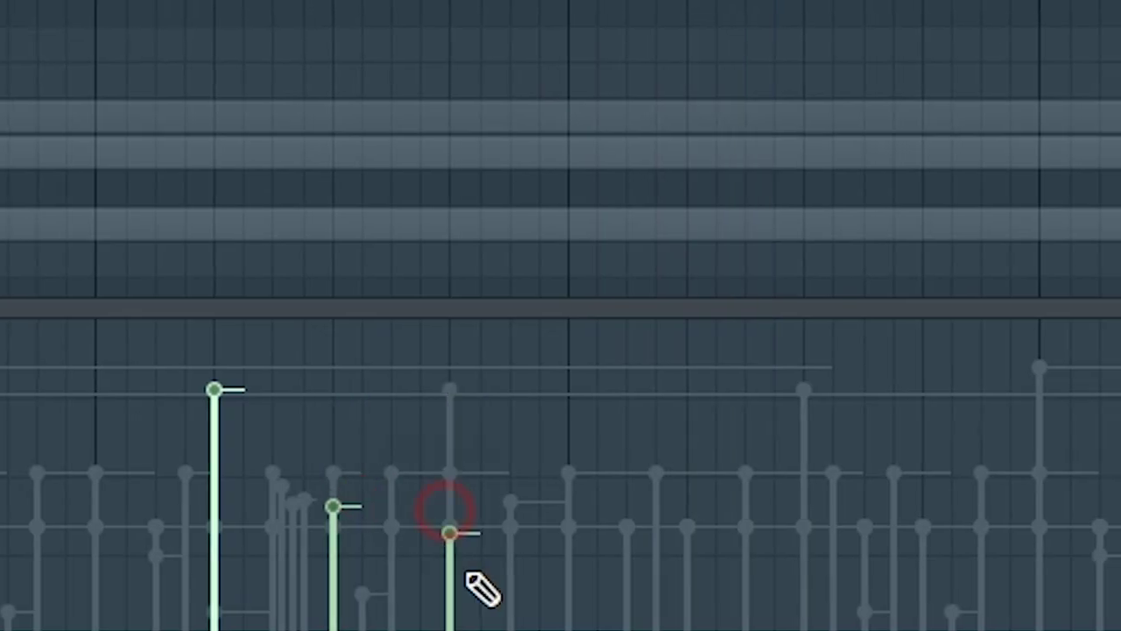
click(442, 583)
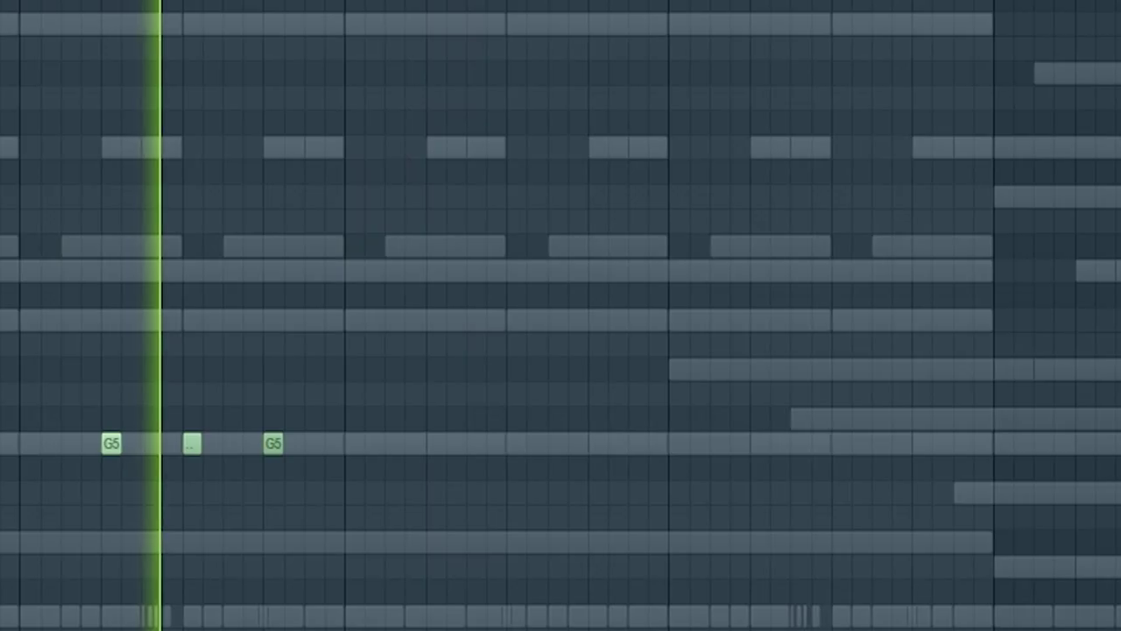
drag(394, 367, 74, 507)
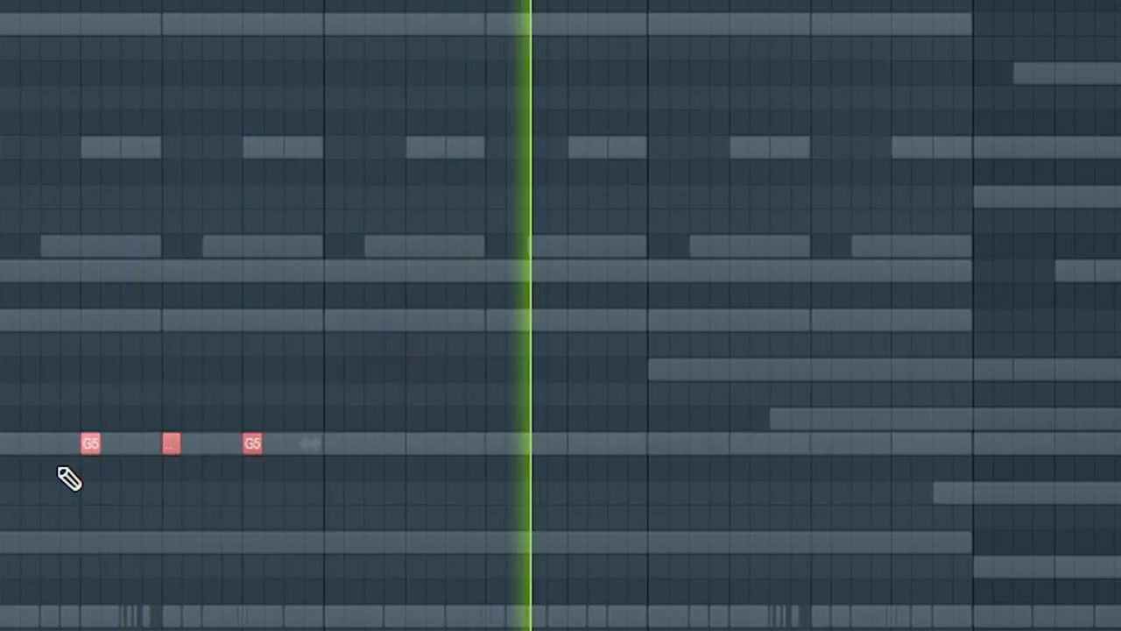
drag(70, 443, 566, 438)
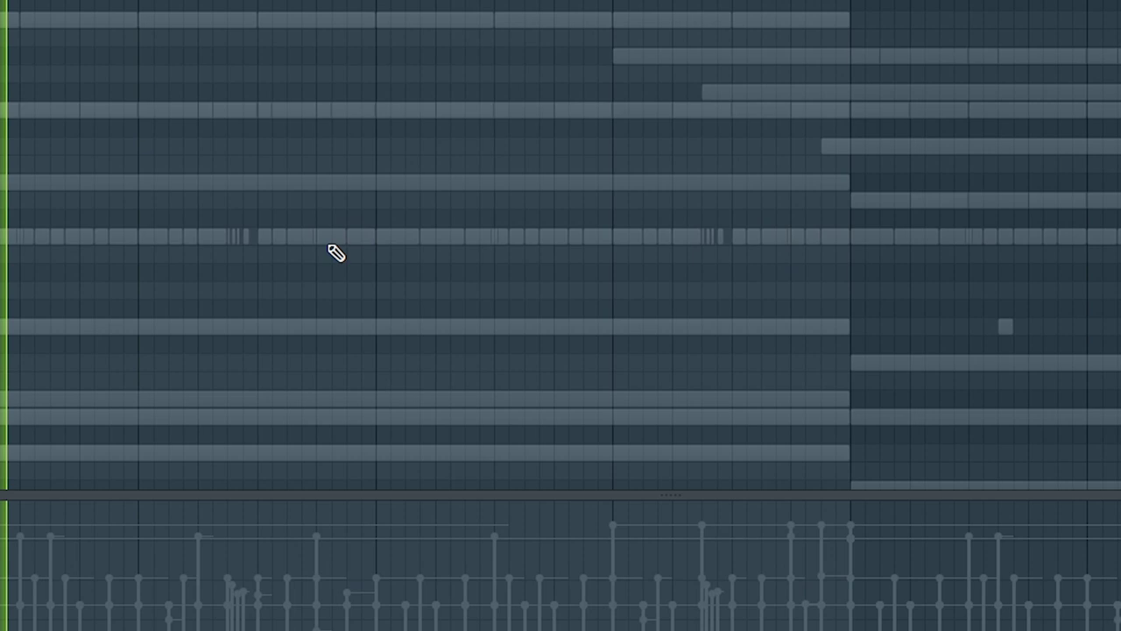
Write two C5 open-hat hits in bar 2, on beat 4 and half a beat after it, and adjust their velocities
click(325, 236)
click(356, 236)
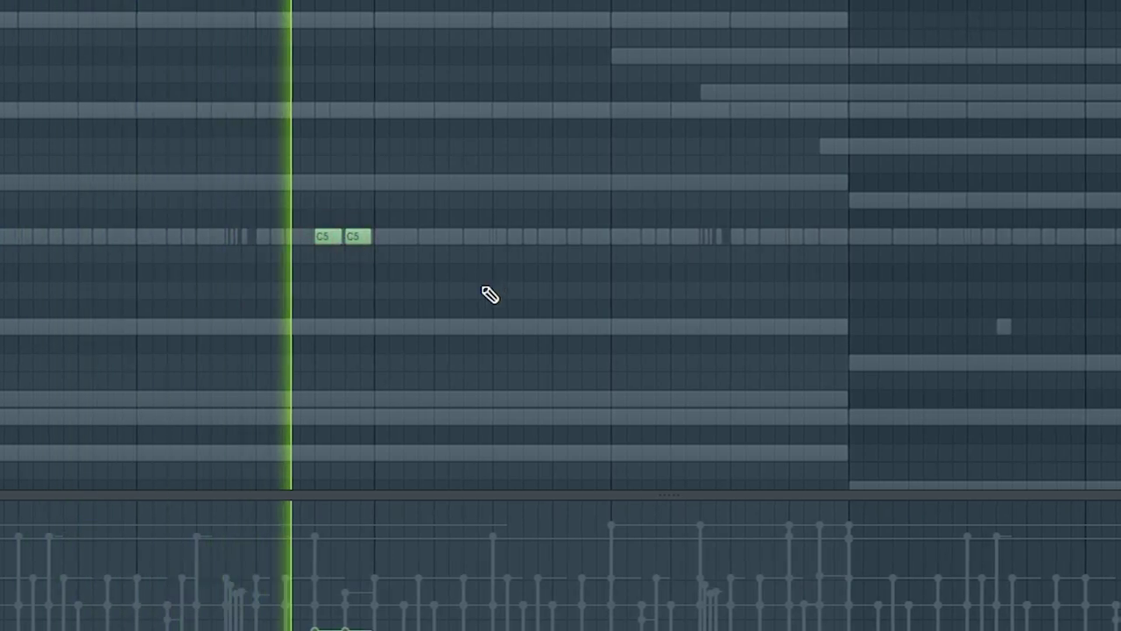
click(314, 547)
key(space)
drag(346, 578, 345, 589)
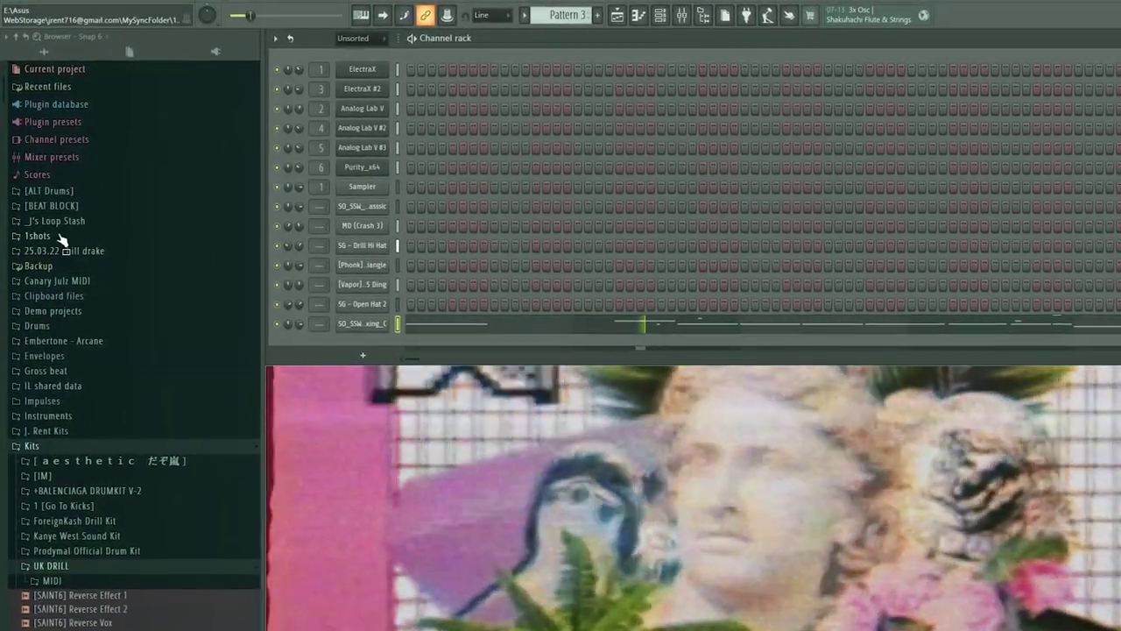
Audition bass one-shots in the Cactus (One Shot Kit) bass folder and add roos - bass as a new channel
click(63, 237)
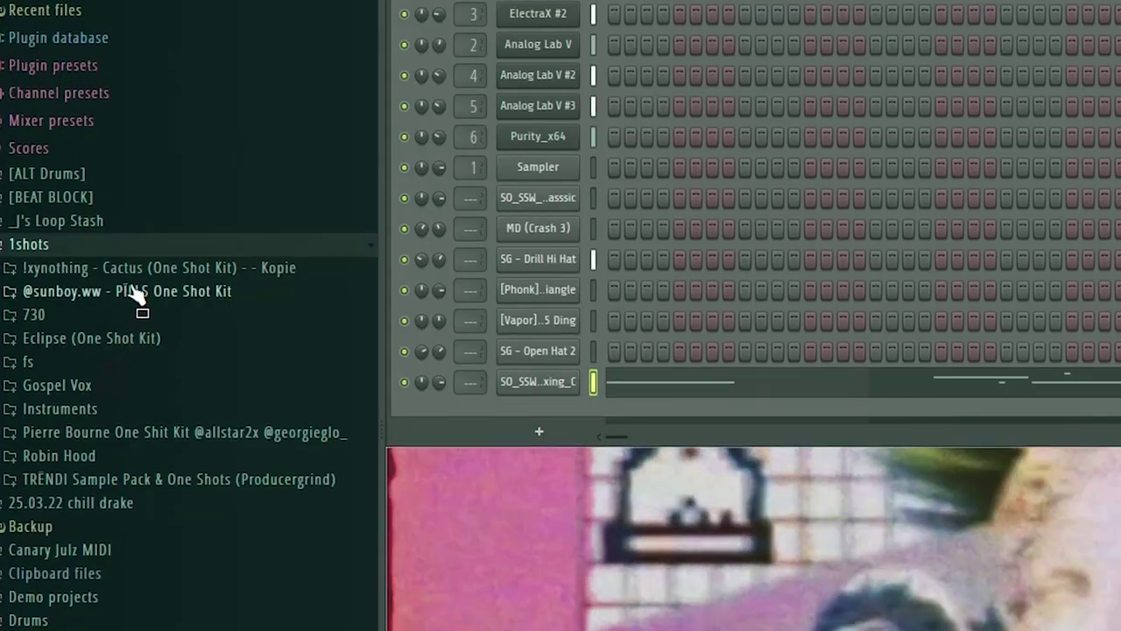
click(133, 265)
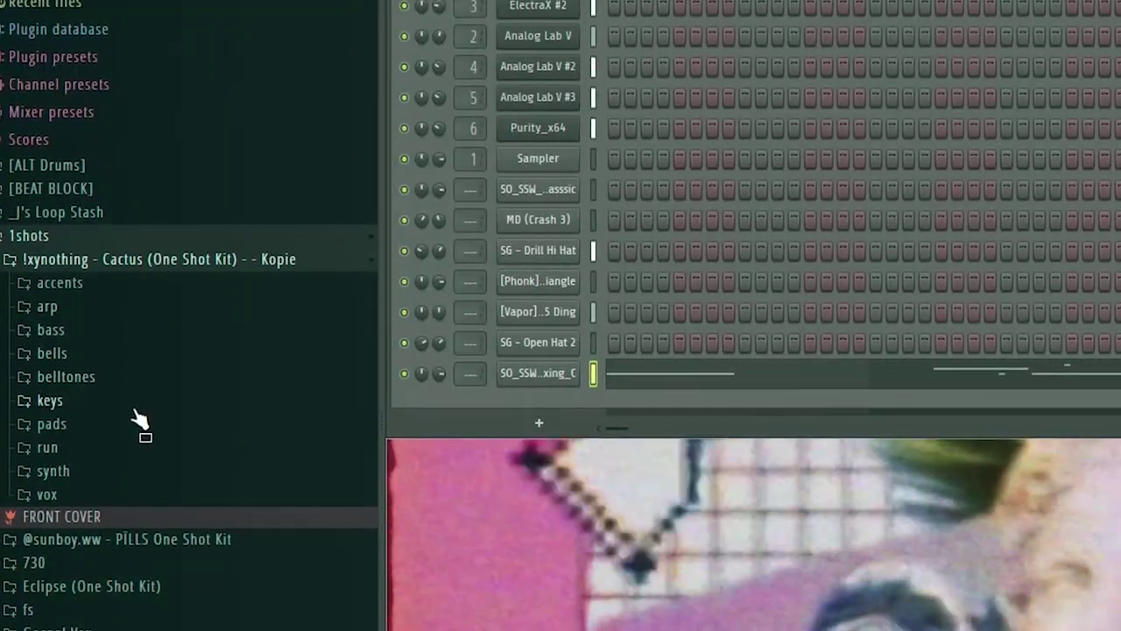
click(102, 334)
click(91, 226)
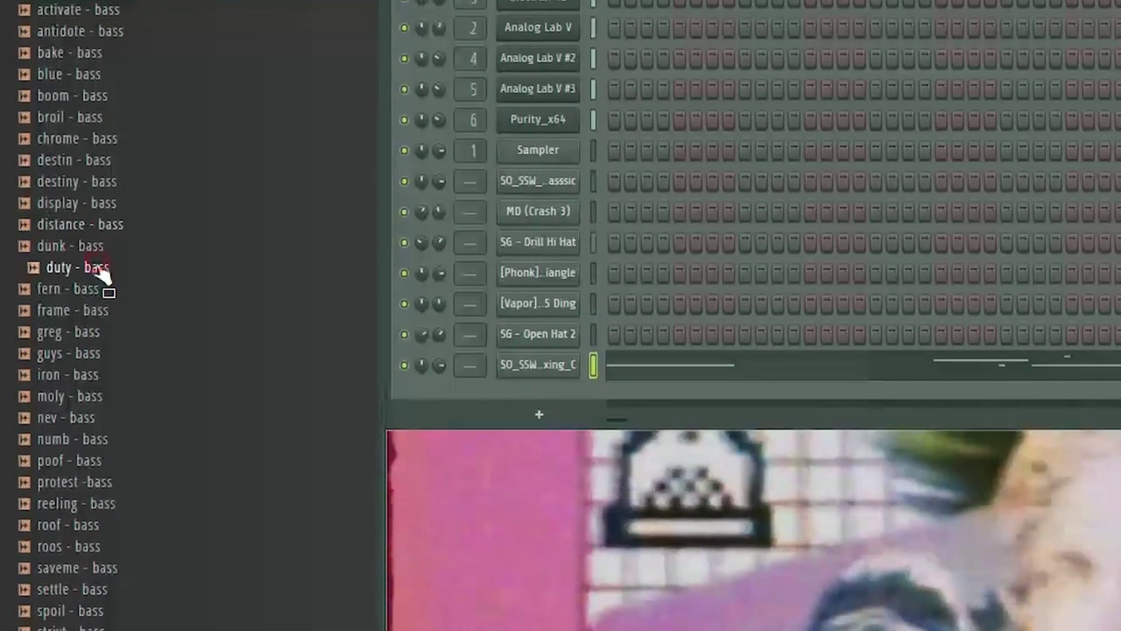
click(118, 391)
click(116, 413)
click(116, 436)
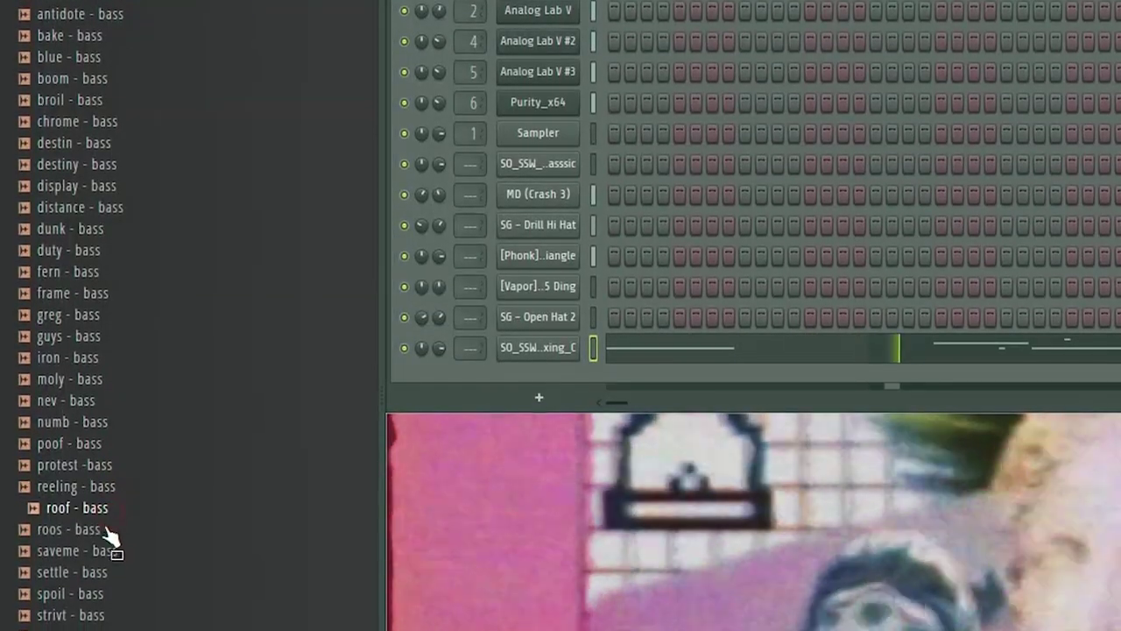
drag(98, 536, 535, 371)
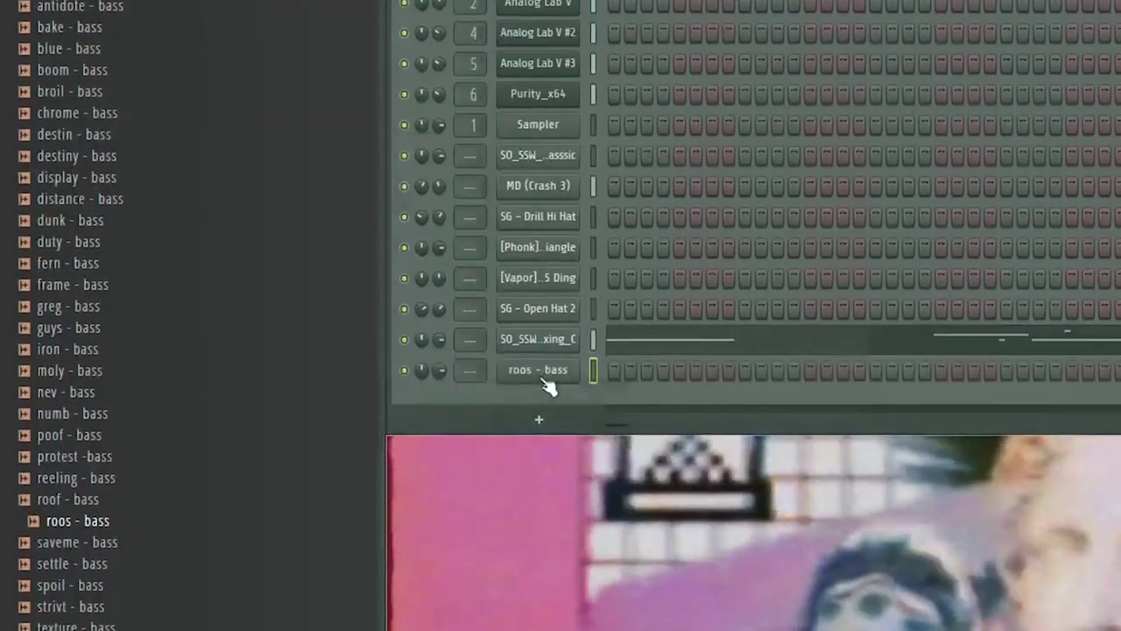
Write two C5 notes in the last beat of bar 1 for roos - bass, lengthening the second to the bar's end
drag(535, 370, 535, 372)
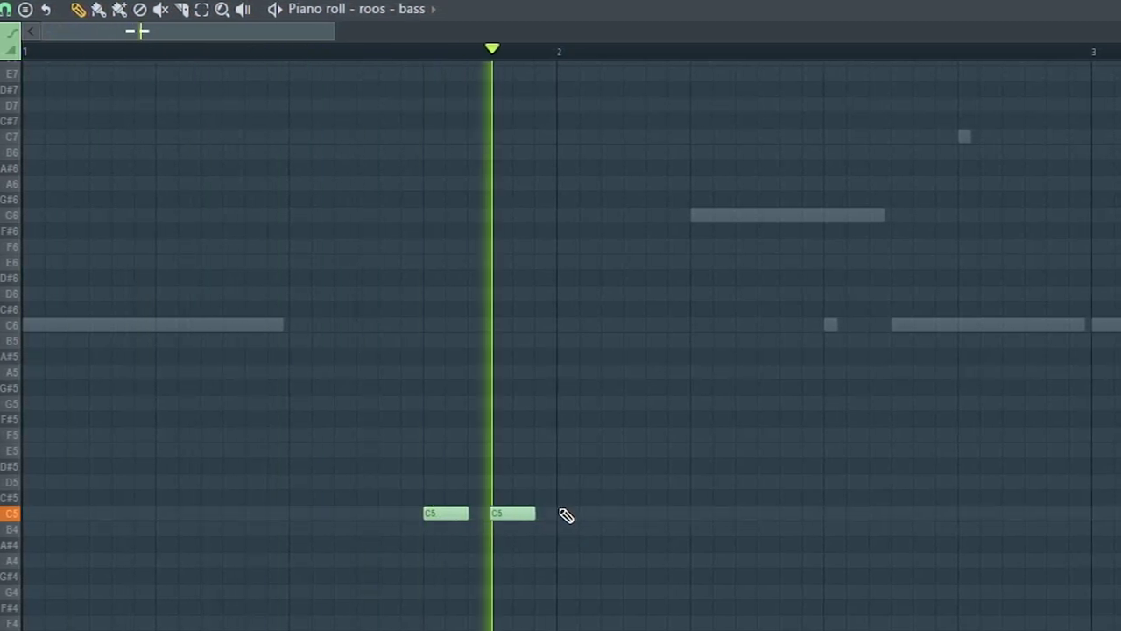
ctrl+drag(591, 490, 475, 533)
click(448, 527)
click(447, 515)
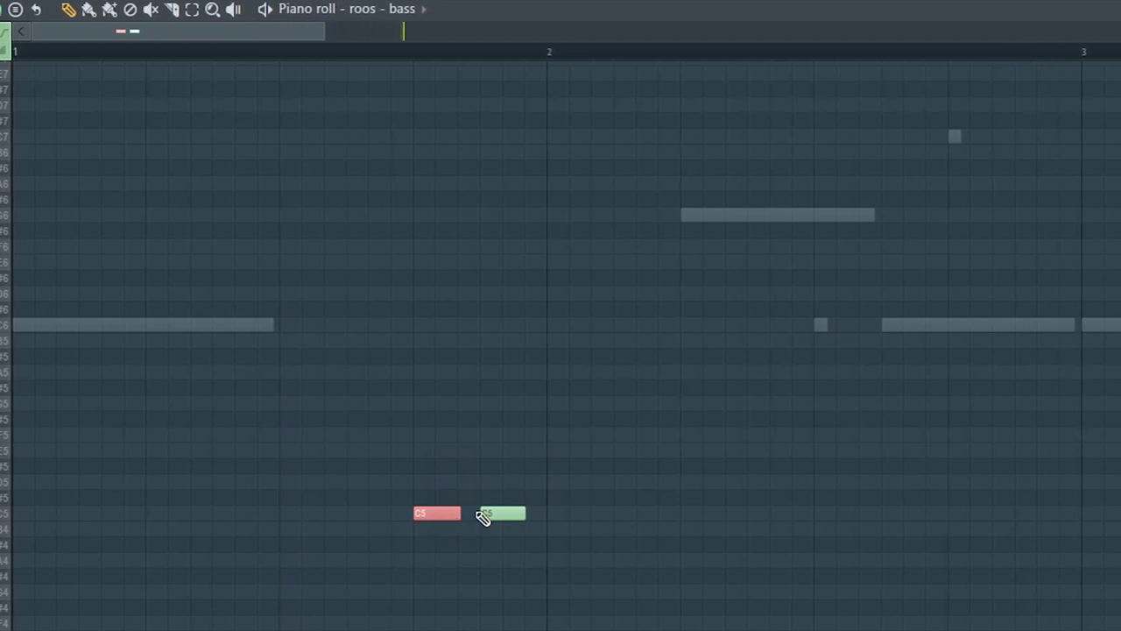
click(514, 516)
drag(526, 516, 540, 518)
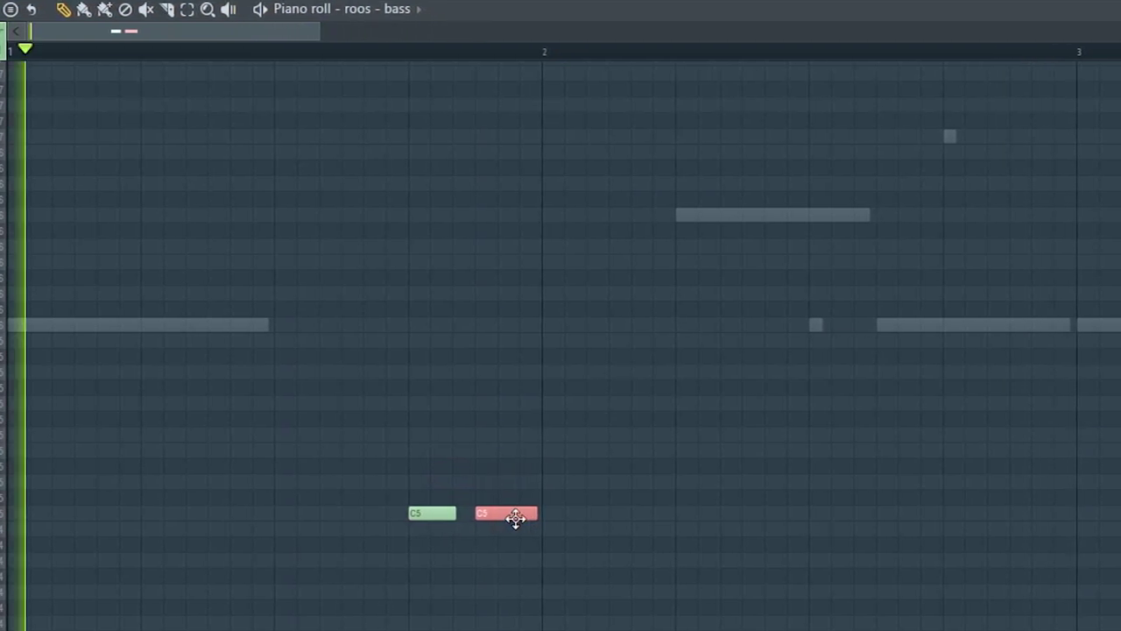
Copy both roos - bass notes to the last beat of bar 5 and transpose the copies down to G4
ctrl+scroll(496, 517, down, 4)
key(ctrl+a)
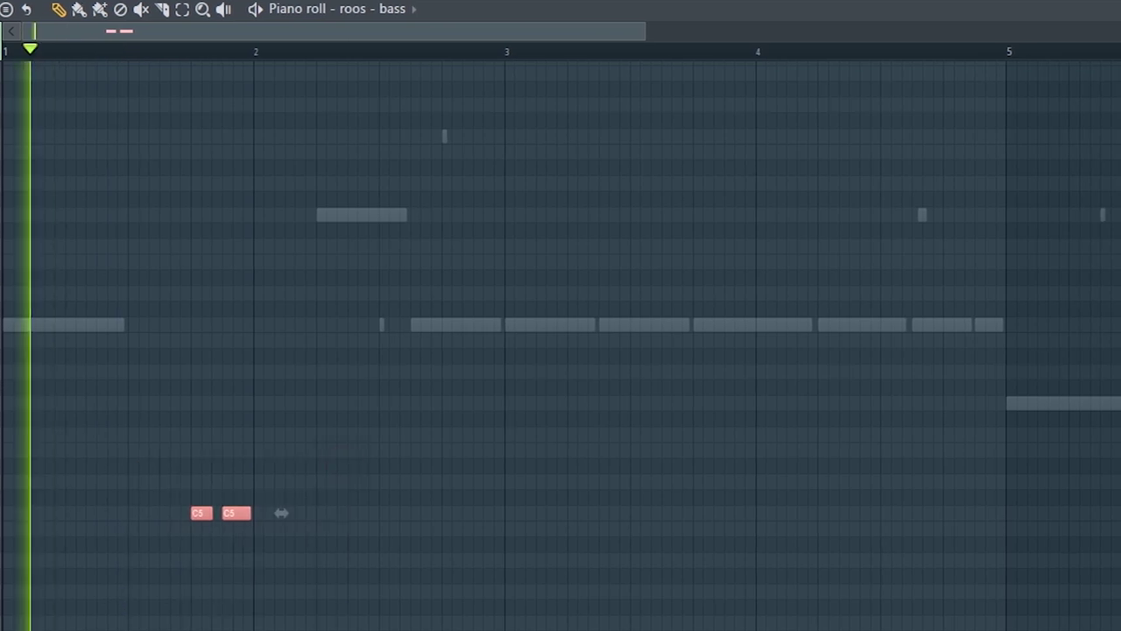
ctrl+scroll(210, 463, down, 3)
shift+drag(115, 513, 713, 504)
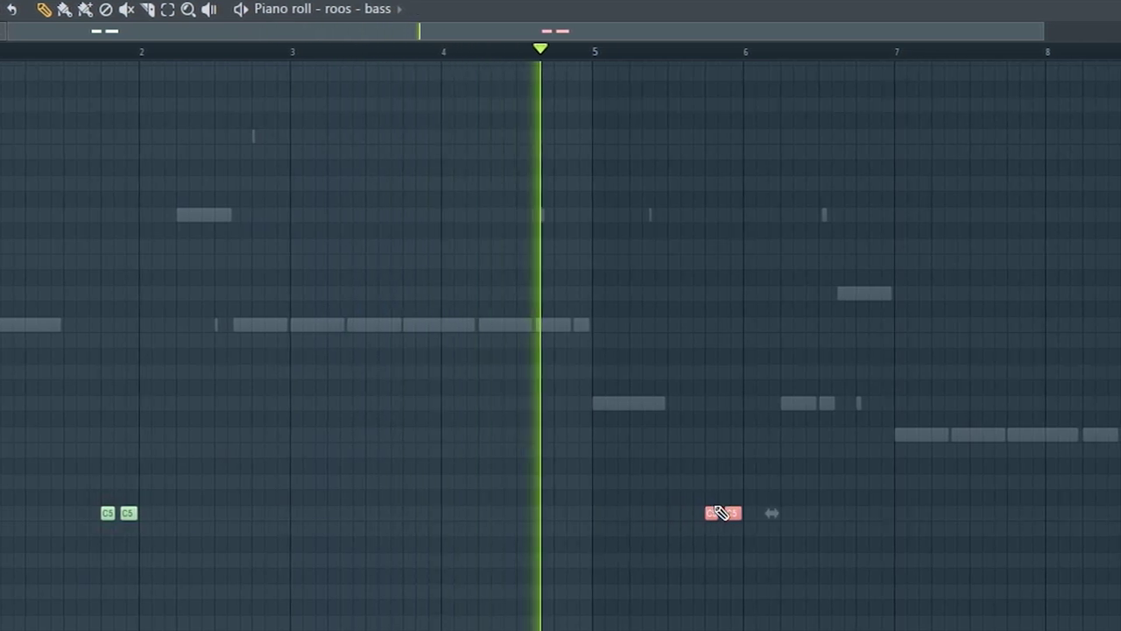
key(Down)
key(Down)
key(Down)
key(Down)
key(Down)
key(Down)
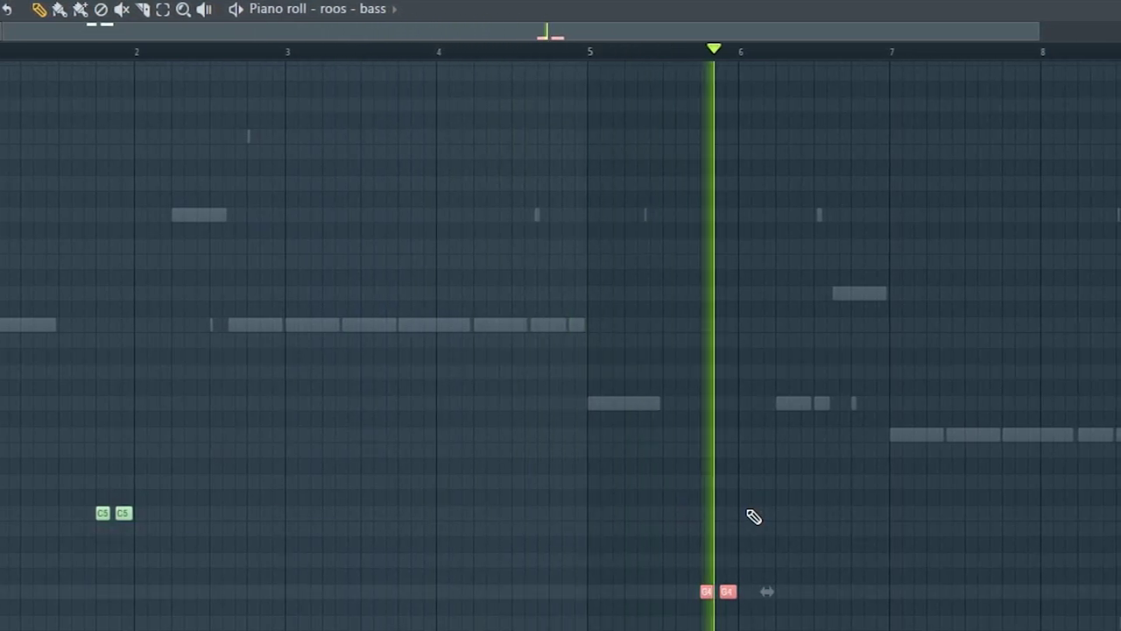
Transpose the two copied roos - bass notes in bar 5 up one octave to G5 and play the pattern from bar 5
key(Up)
key(Up)
key(Up)
key(Up)
key(Up)
key(Up)
key(Up)
key(Up)
key(Up)
key(Up)
key(Up)
key(Up)
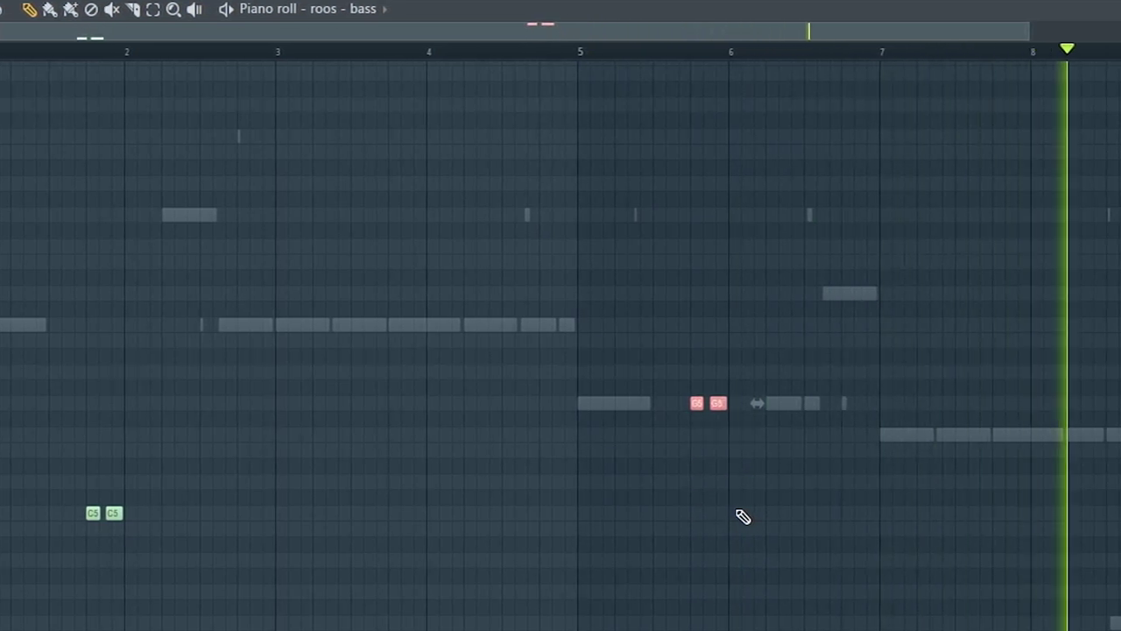
click(575, 50)
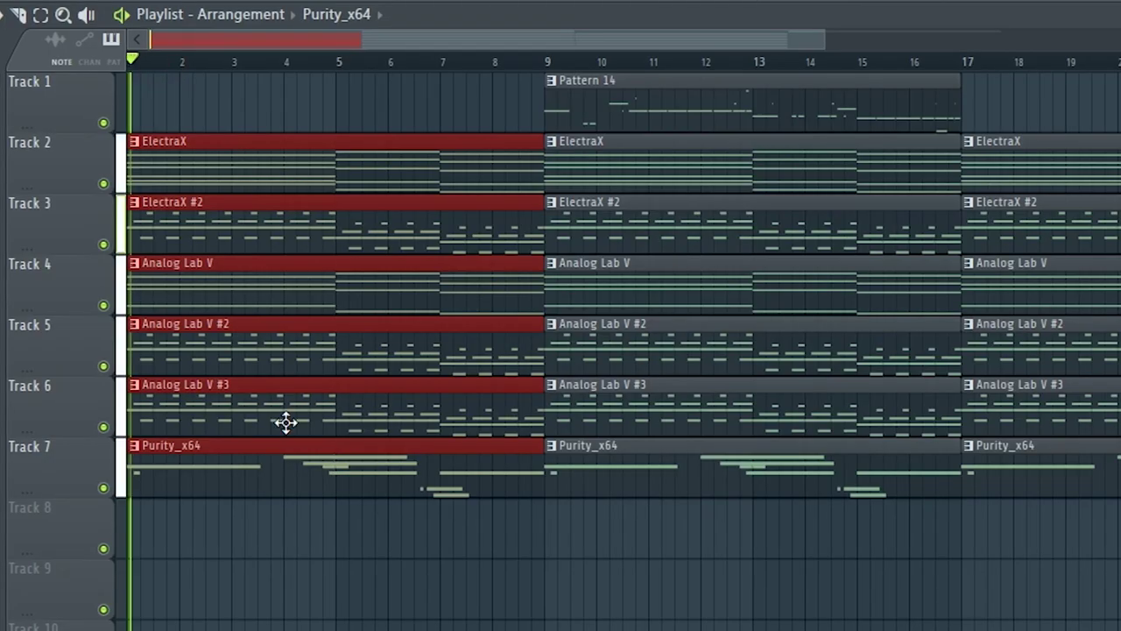
Delete the first Purity_x64 clip from Track 7, keeping the Analog Lab V #3 clip in the opening eight bars
right_click(273, 434)
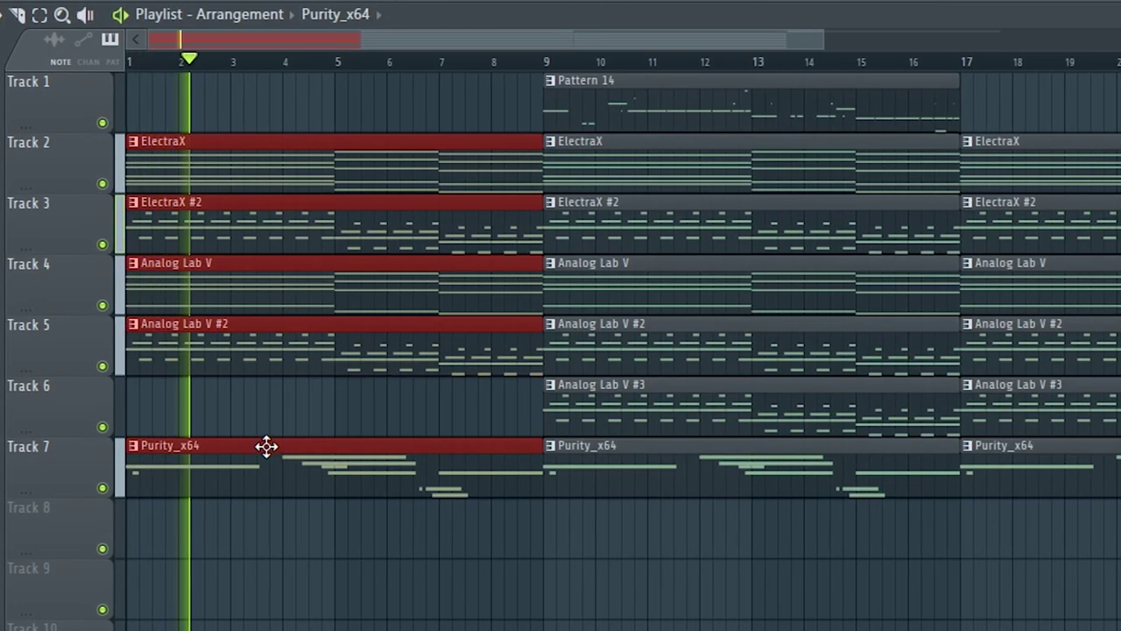
key(ctrl+z)
right_click(269, 446)
key(space)
key(space)
scroll(465, 42, down, 4)
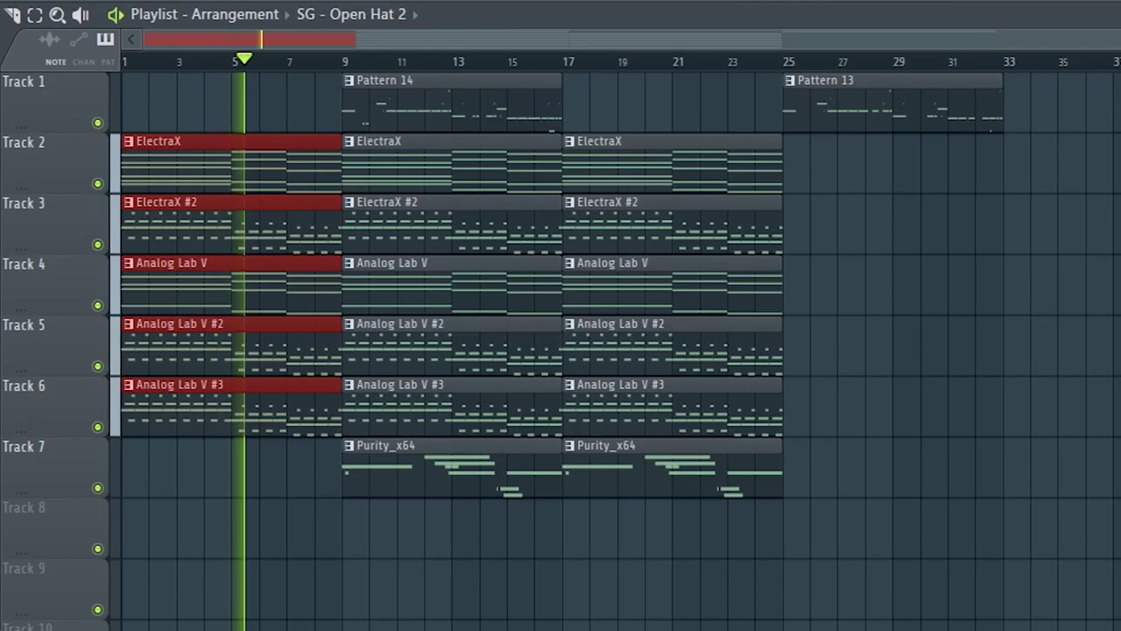
Place the separate drum clips at bar 9 from Track 8 down, and move the Pattern 14 and Pattern 13 clips off Track 1 to lower tracks
drag(4, 569, 343, 529)
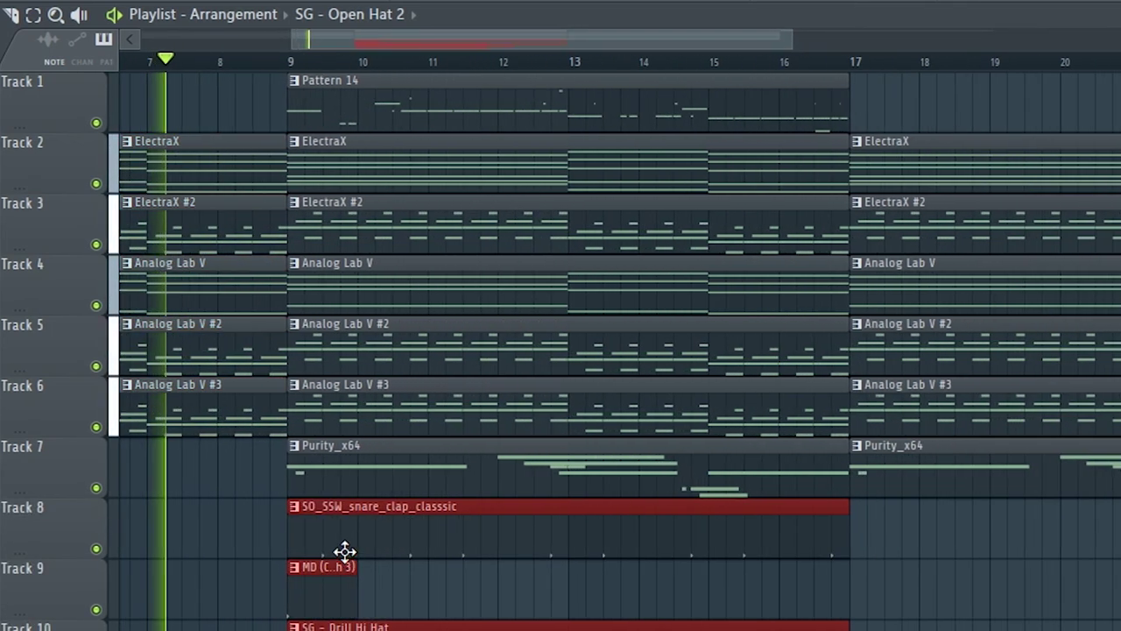
click(389, 109)
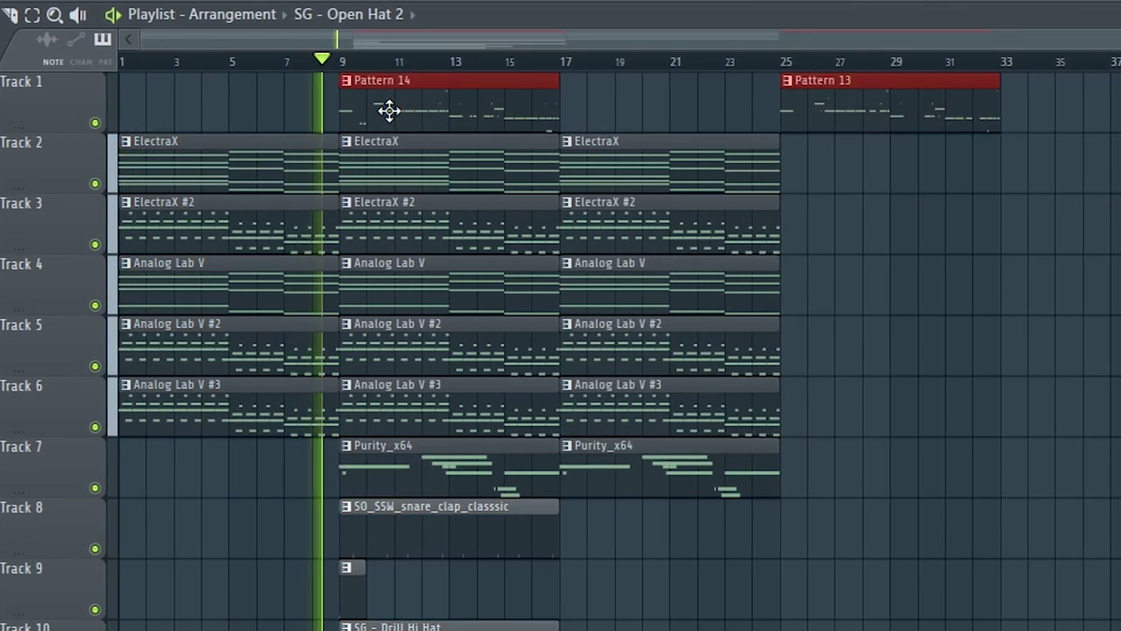
key(shift+Down)
key(shift+Down)
key(shift+Down)
key(shift+Down)
key(shift+Down)
key(shift+Down)
key(shift+Down)
key(shift+Down)
key(shift+Down)
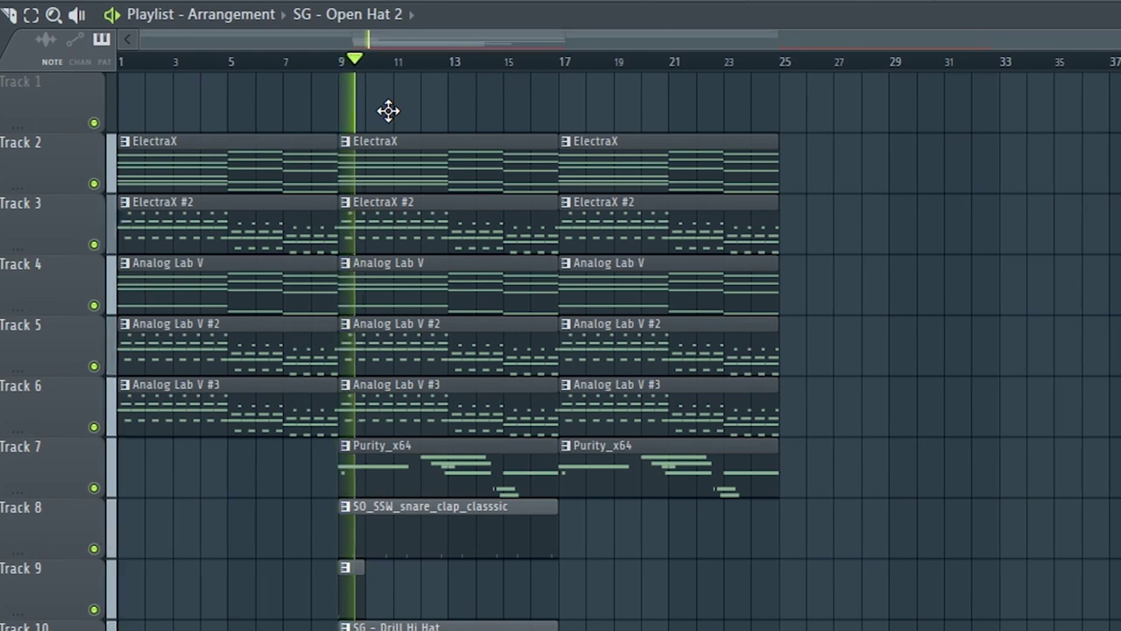
scroll(268, 408, up, 3)
scroll(294, 408, up, 1)
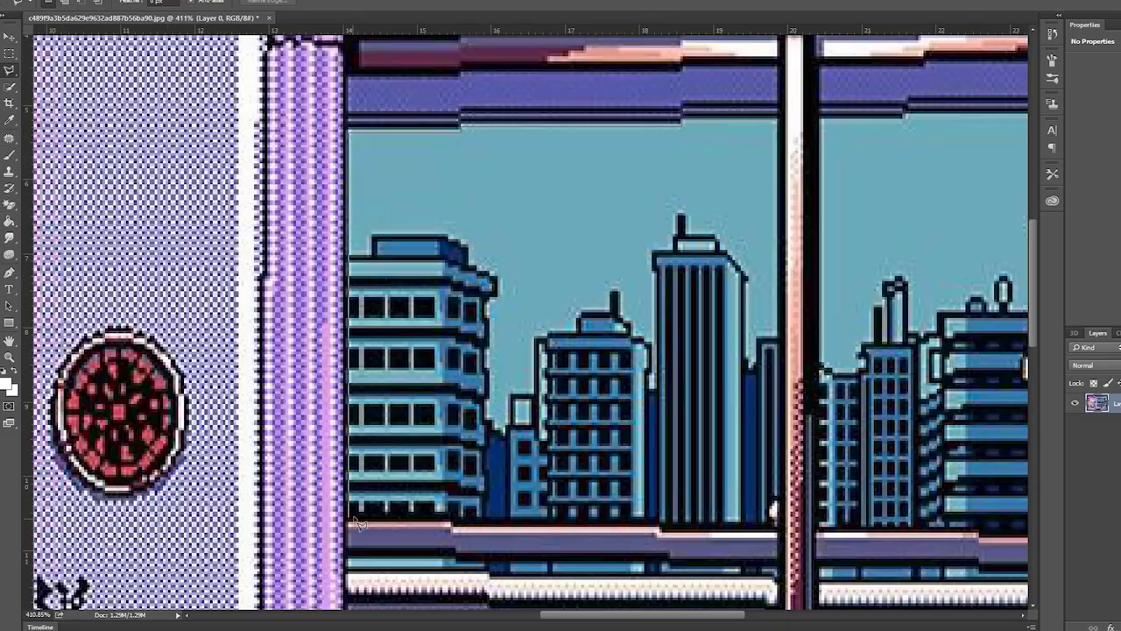
Apply the Pointillize filter to the pink statue image layer
scroll(525, 315, right, 10)
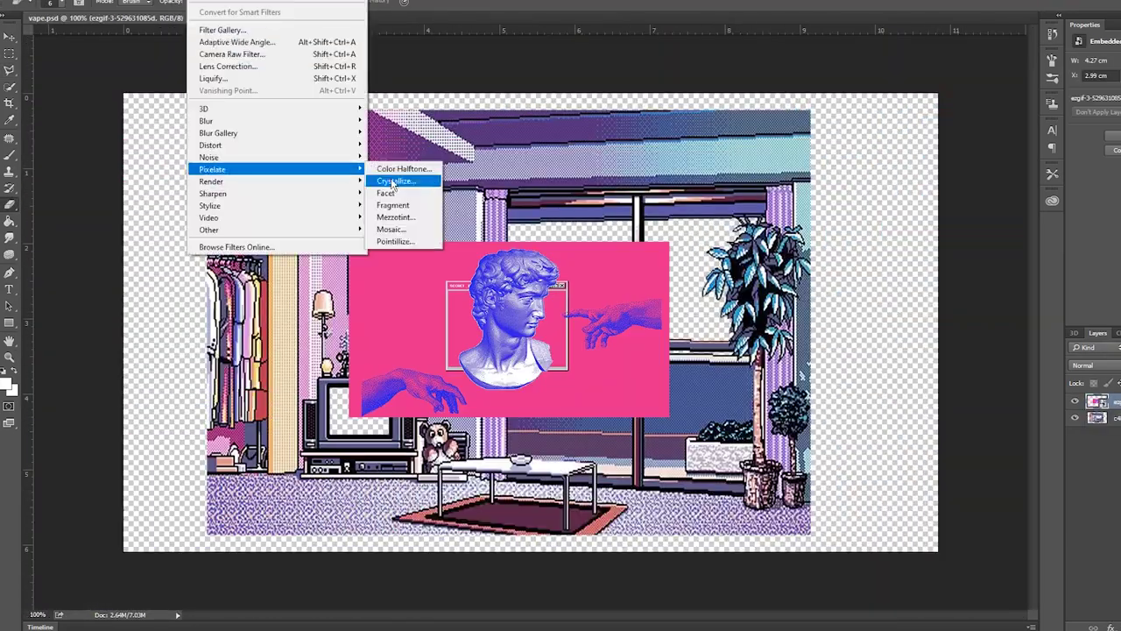
click(412, 243)
key(Return)
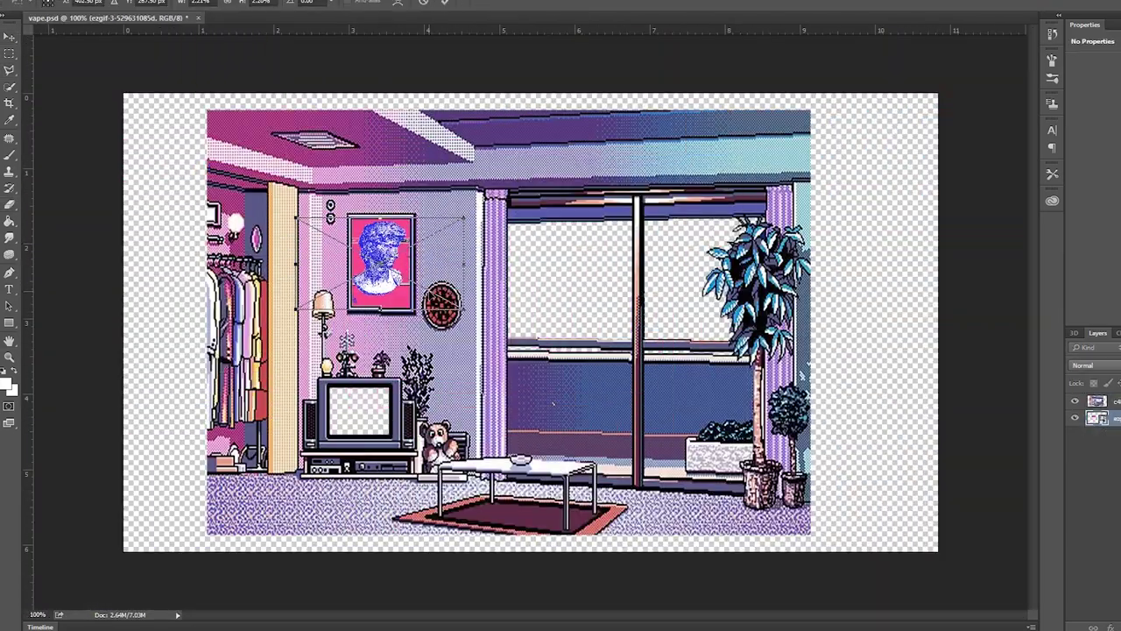
Commit the statue image's resize inside the wall frame and retouch its background with a pink brush
key(Return)
key(b)
click(577, 239)
click(581, 233)
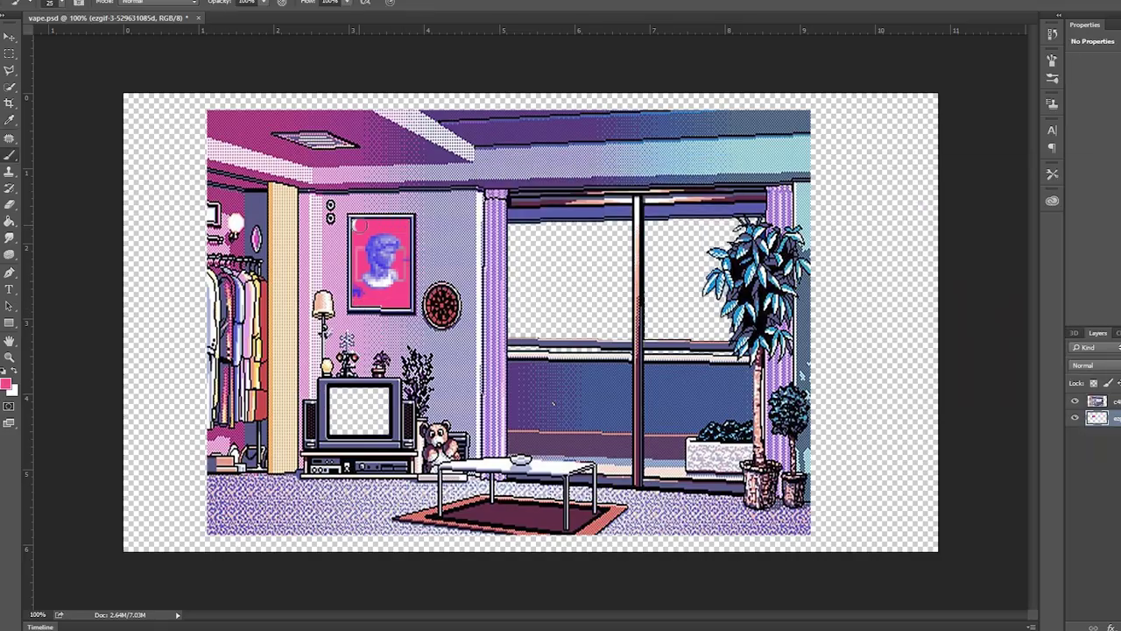
scroll(308, 355, up, 4)
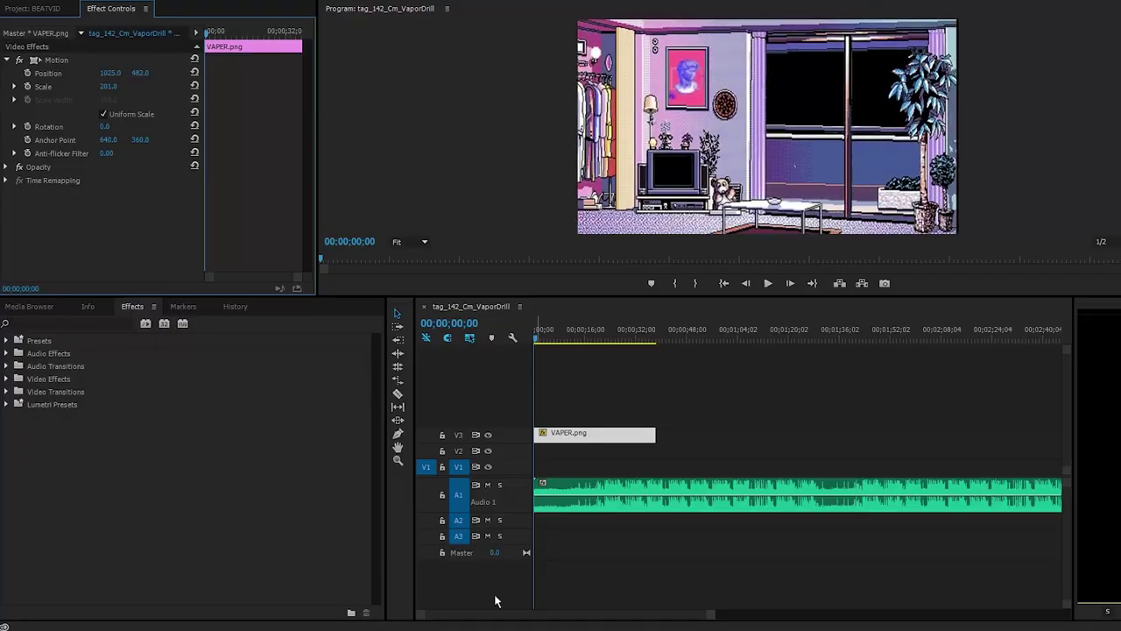
Apply the Basic 3D effect to the skyline GIF clip and repeat the clip along track V3
text(3d)
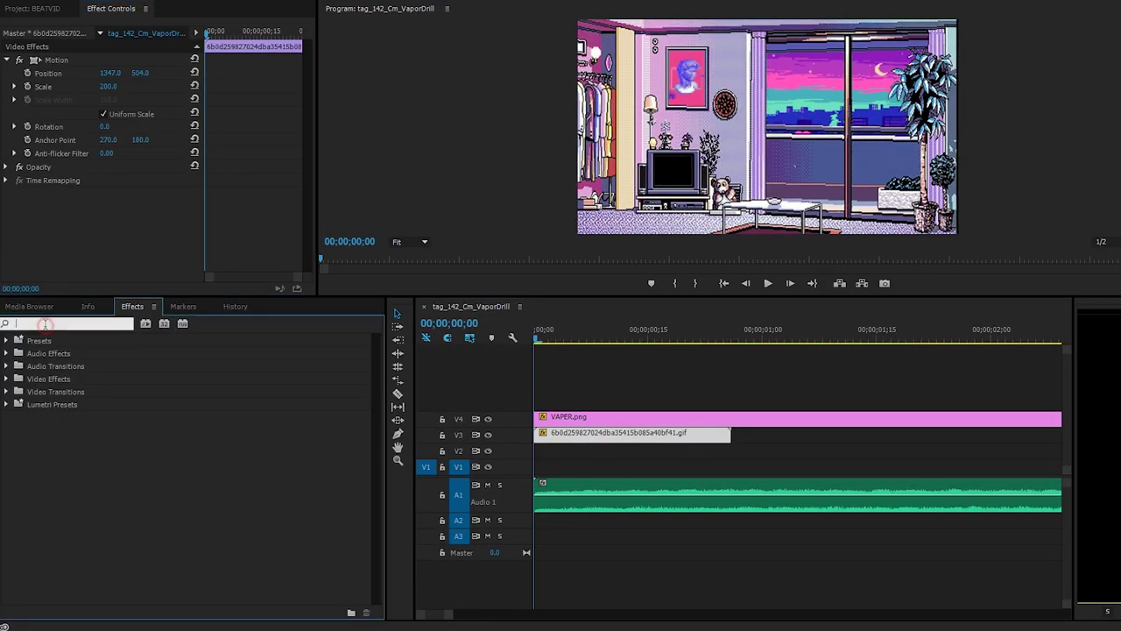
drag(55, 403, 815, 444)
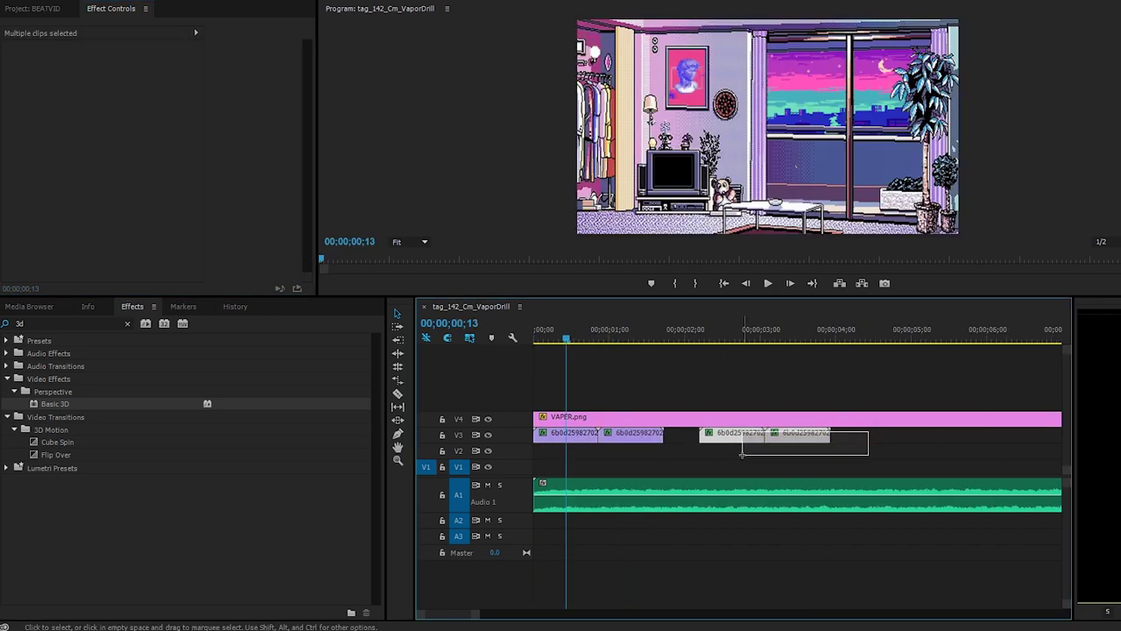
key(minus)
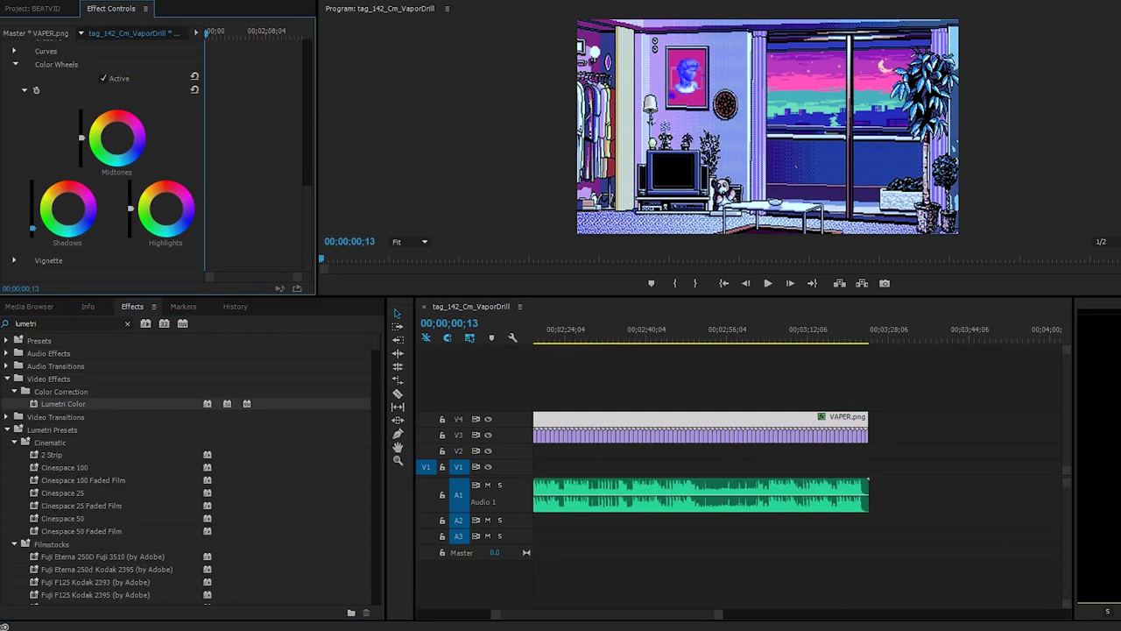
Tint the VAPER.png clip toward purple with the Lumetri Color wheels
drag(173, 218, 170, 180)
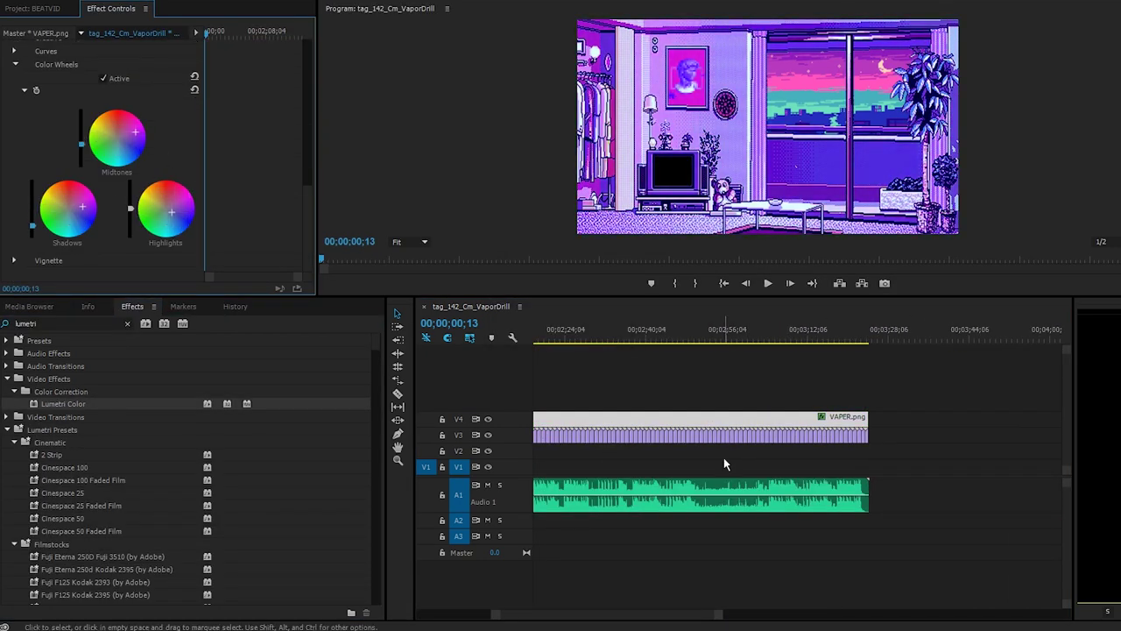